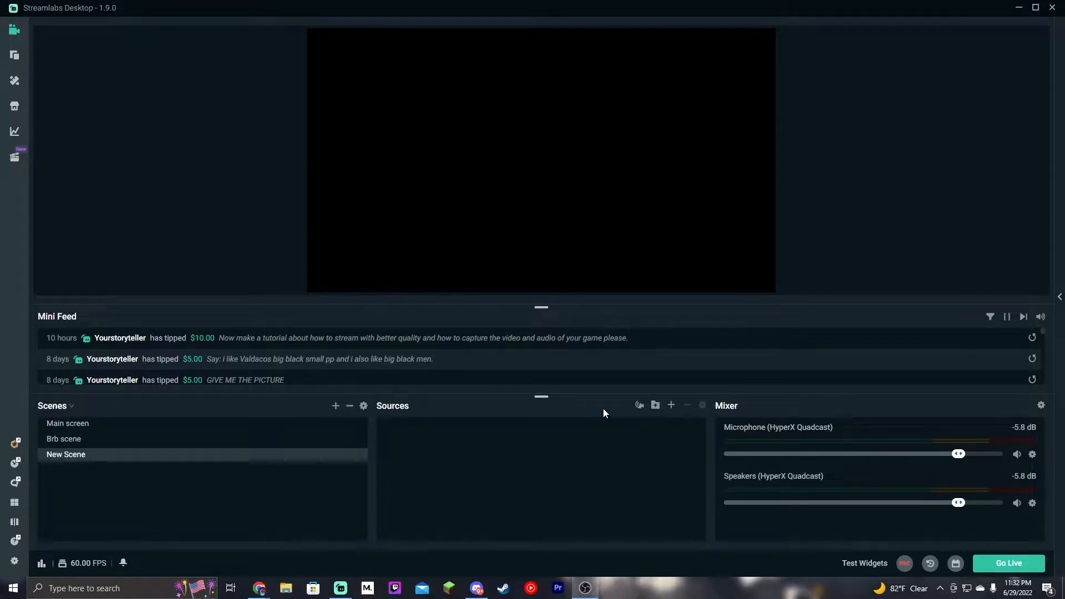
# - Add the existing Display Capture source to New Scene
pyautogui.click(670, 406)
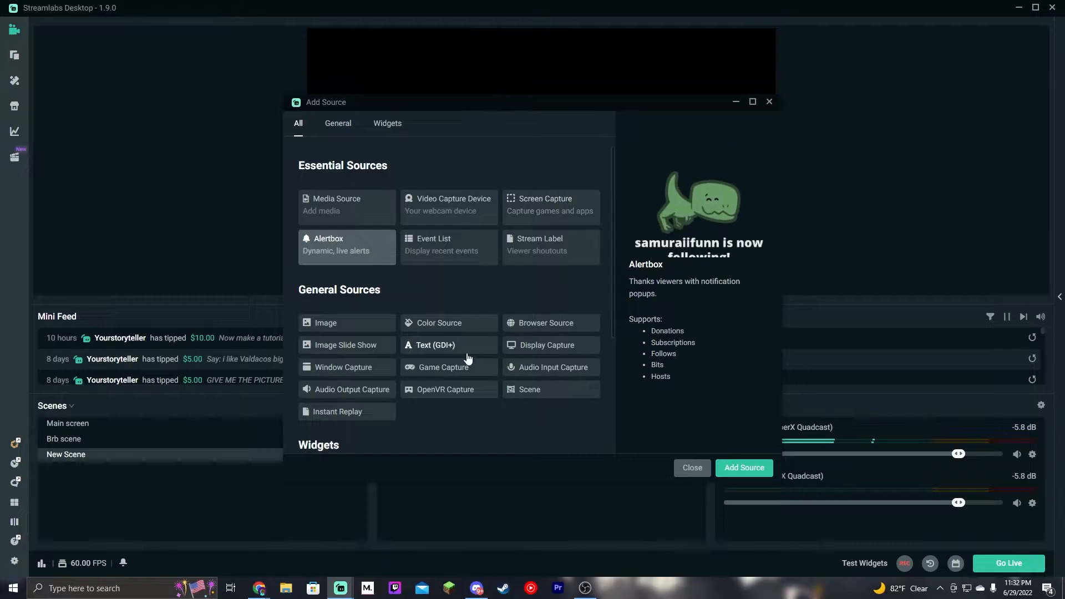
pyautogui.click(546, 345)
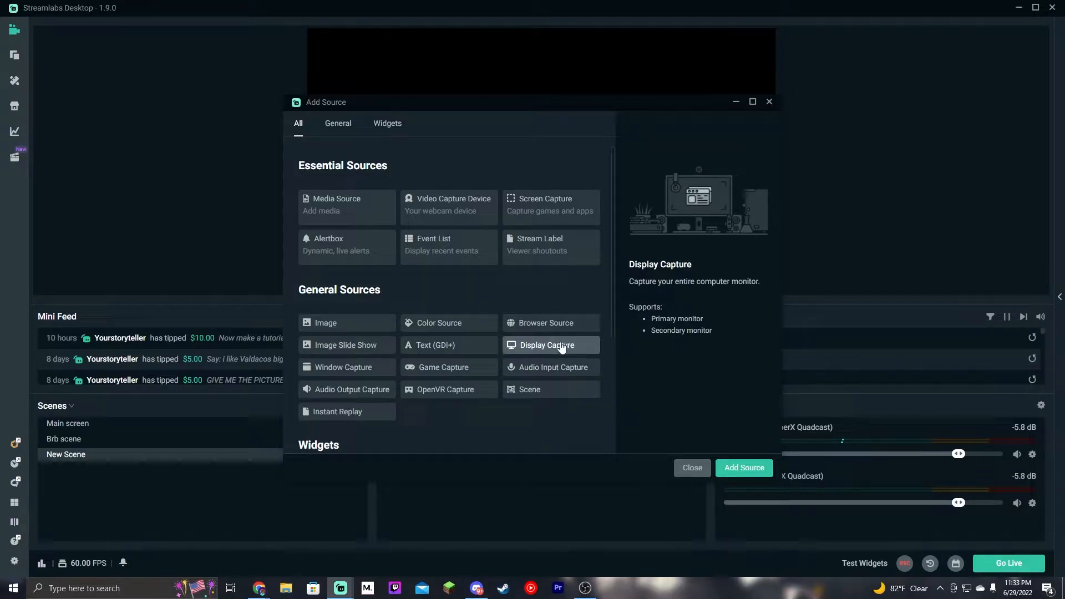
pyautogui.click(760, 469)
pyautogui.click(657, 362)
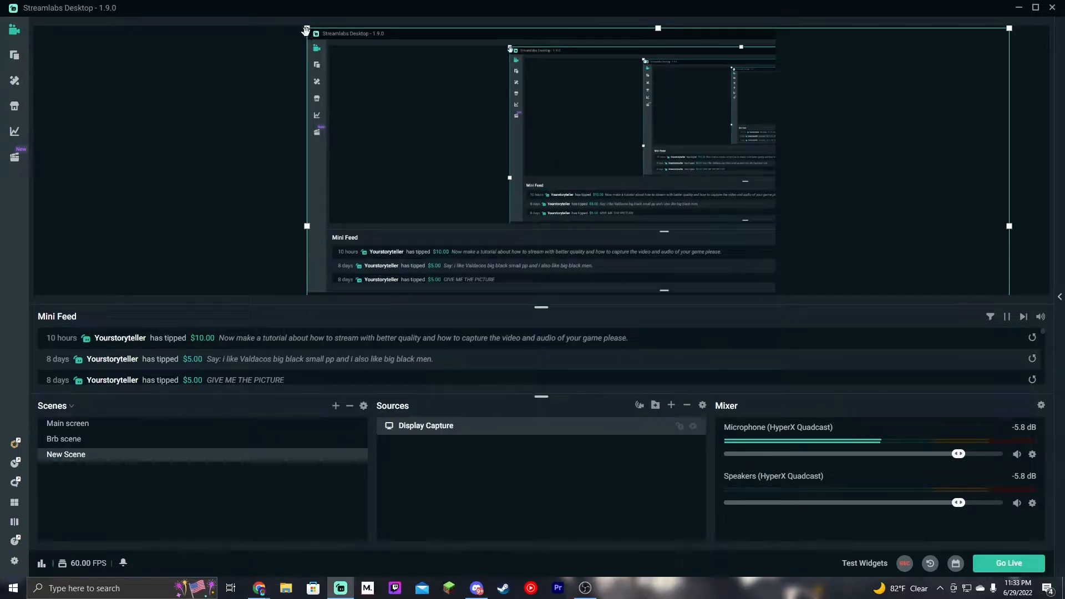
# - Scale and move the Display Capture in the preview so that it fits the canvas edges
pyautogui.moveTo(307, 29); pyautogui.dragTo(512, 213)
pyautogui.moveTo(588, 256); pyautogui.dragTo(388, 142)
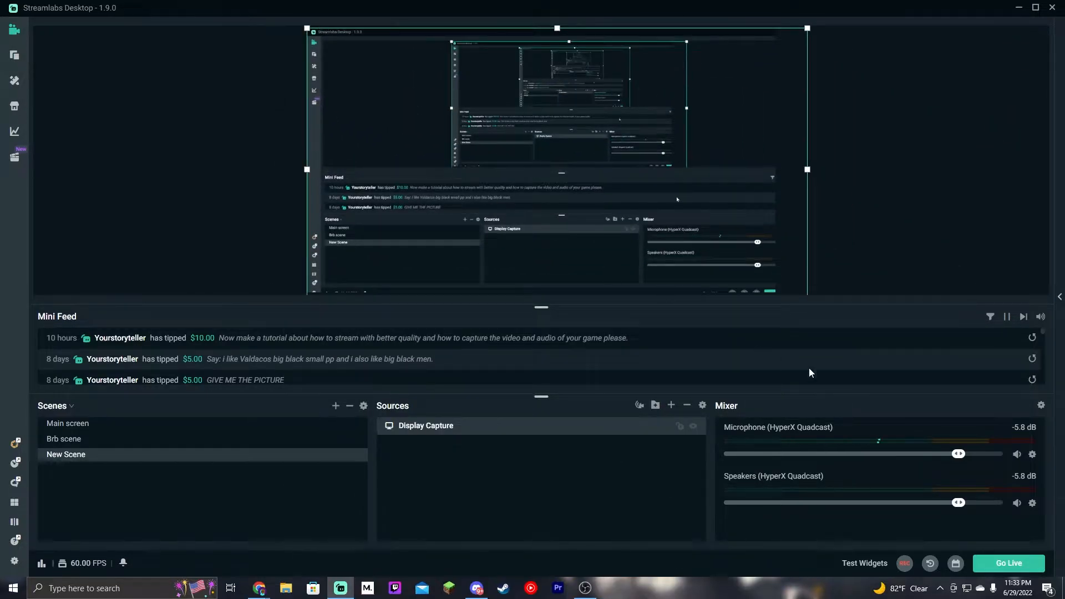
pyautogui.moveTo(807, 29); pyautogui.dragTo(775, 30)
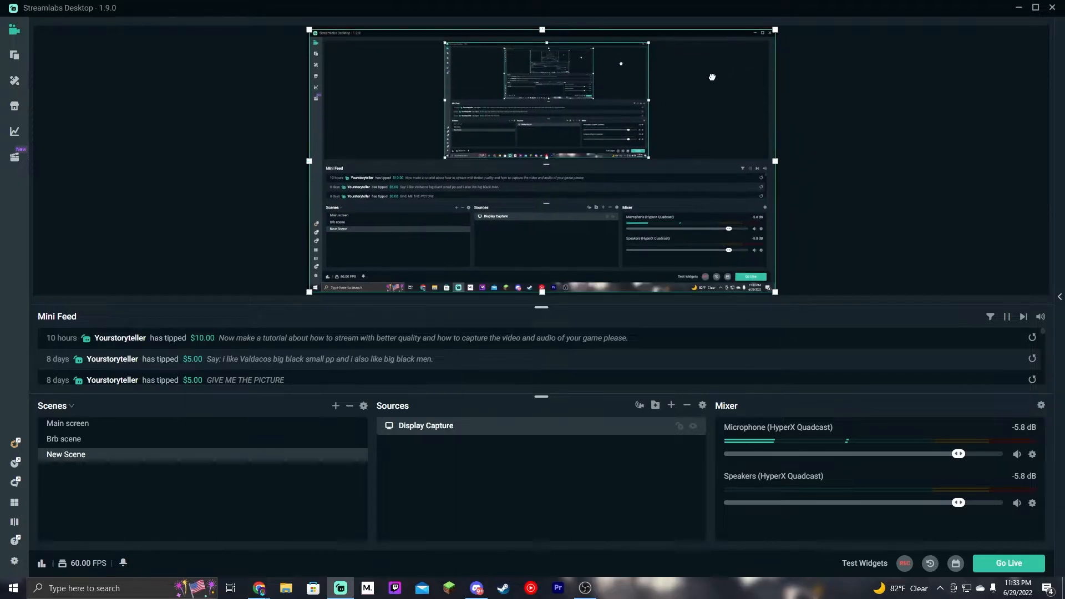
pyautogui.click(836, 198)
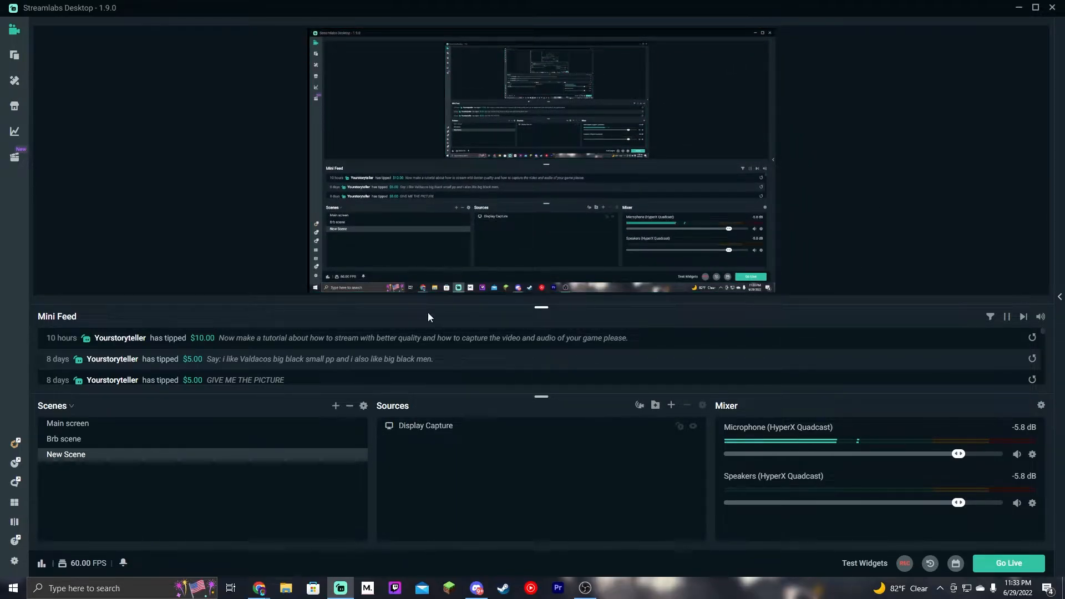
# - Add the existing Game Capture source to New Scene above the Display Capture
pyautogui.click(671, 406)
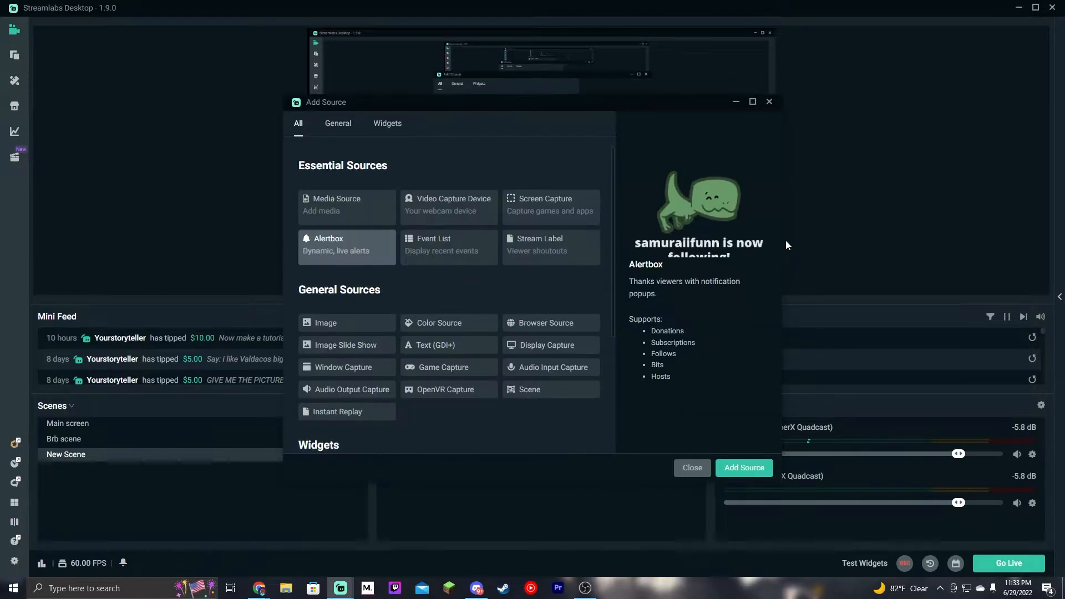
pyautogui.scroll(-1, 514, 418)
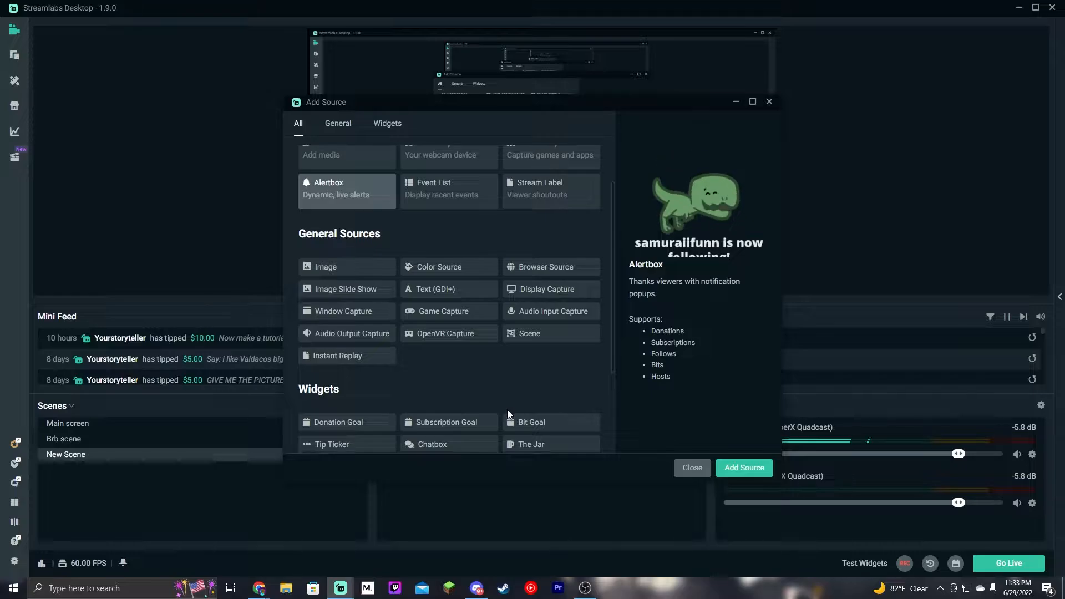
pyautogui.scroll(-1, 507, 409)
pyautogui.scroll(2, 468, 399)
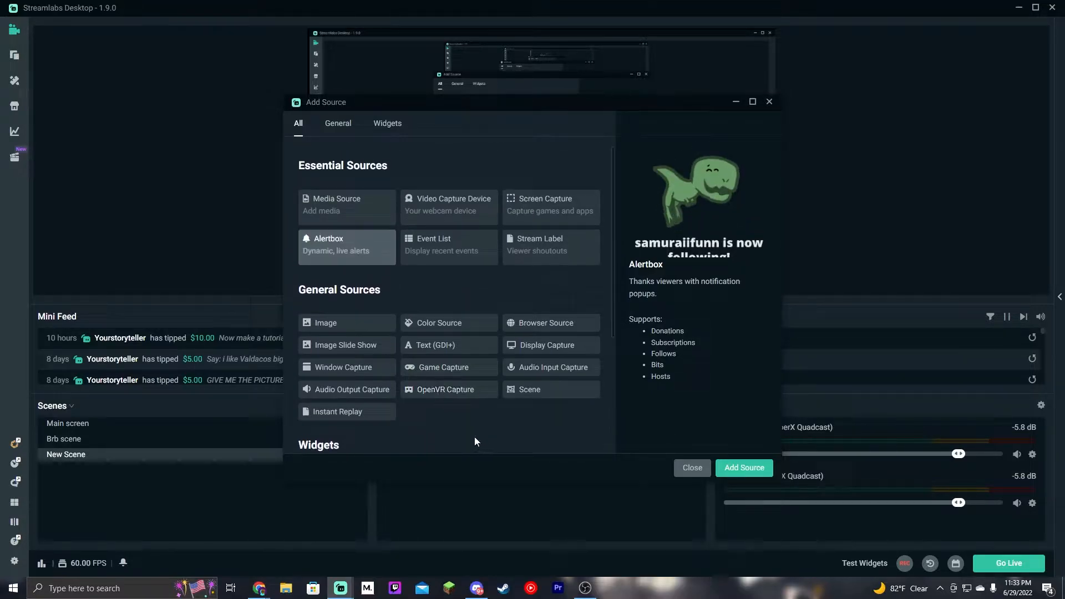
pyautogui.click(470, 371)
pyautogui.click(741, 469)
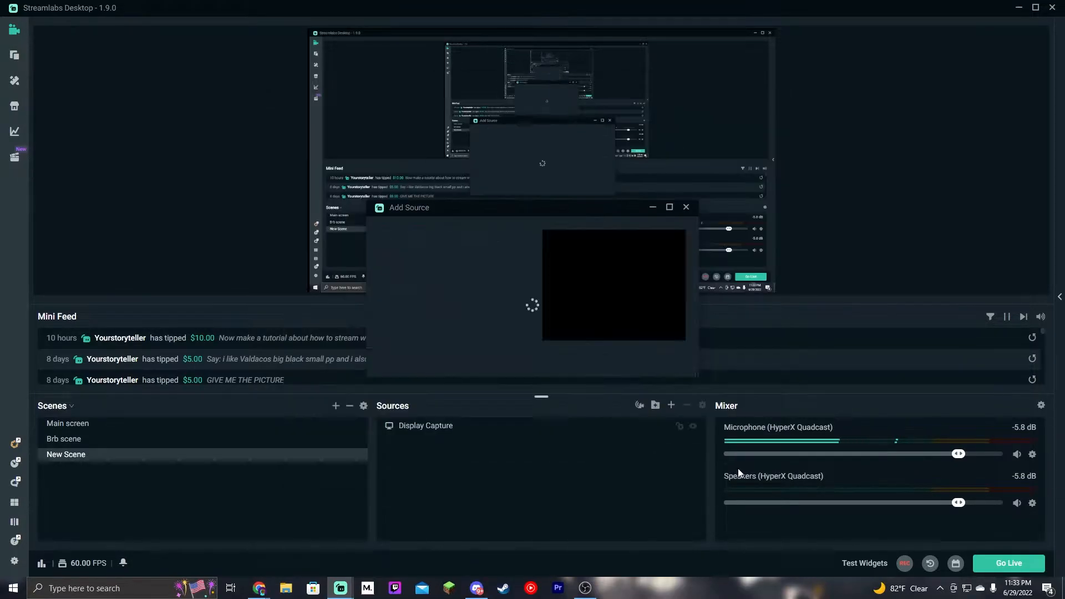
pyautogui.click(677, 362)
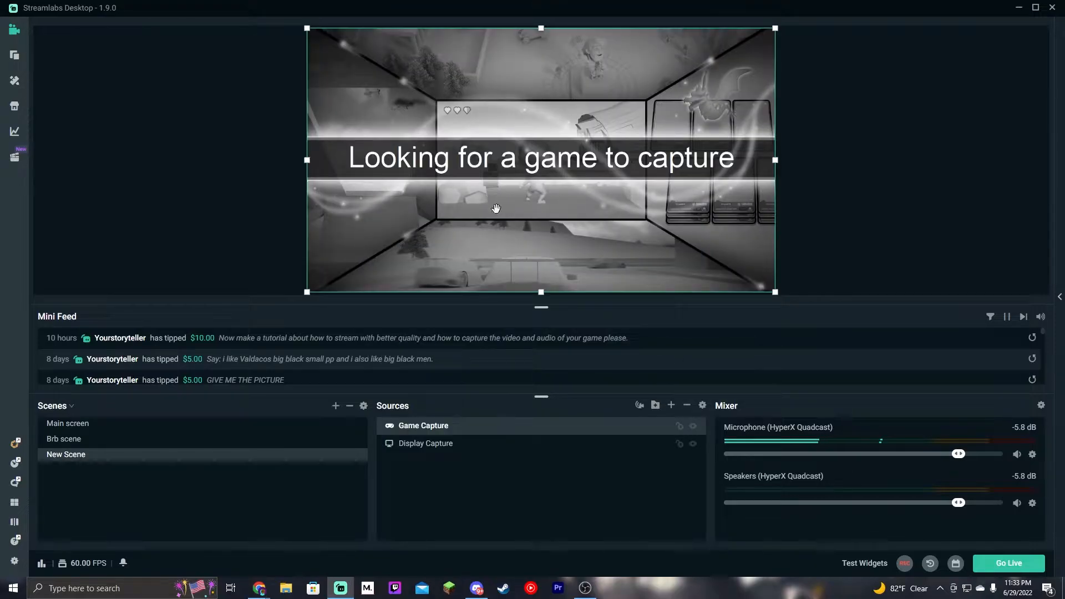
# - Hide and show the Game Capture source repeatedly to compare it with the Display Capture beneath it
pyautogui.click(693, 426)
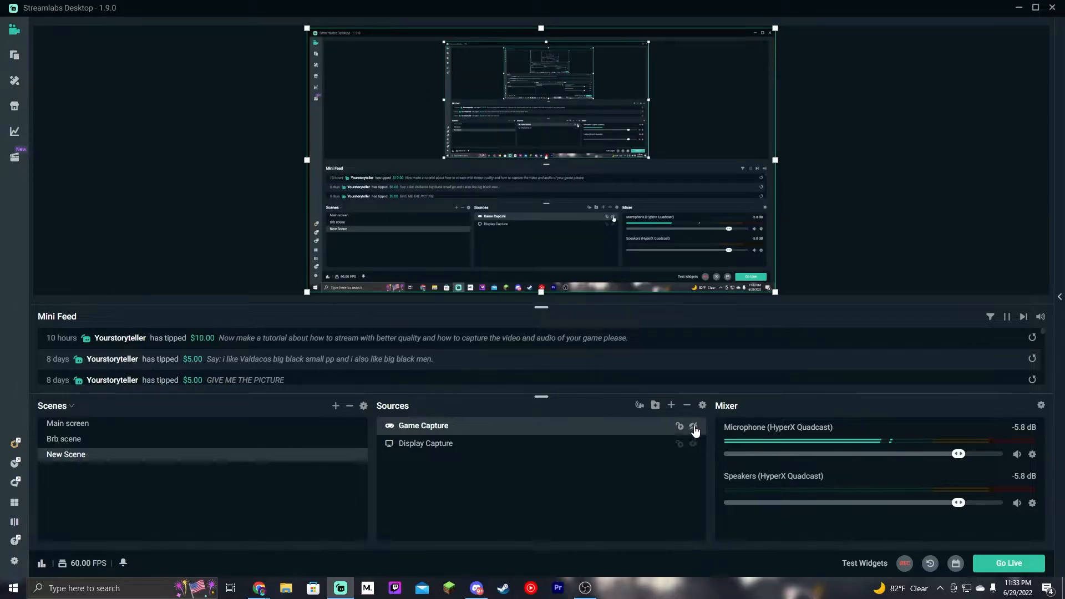
pyautogui.click(693, 426)
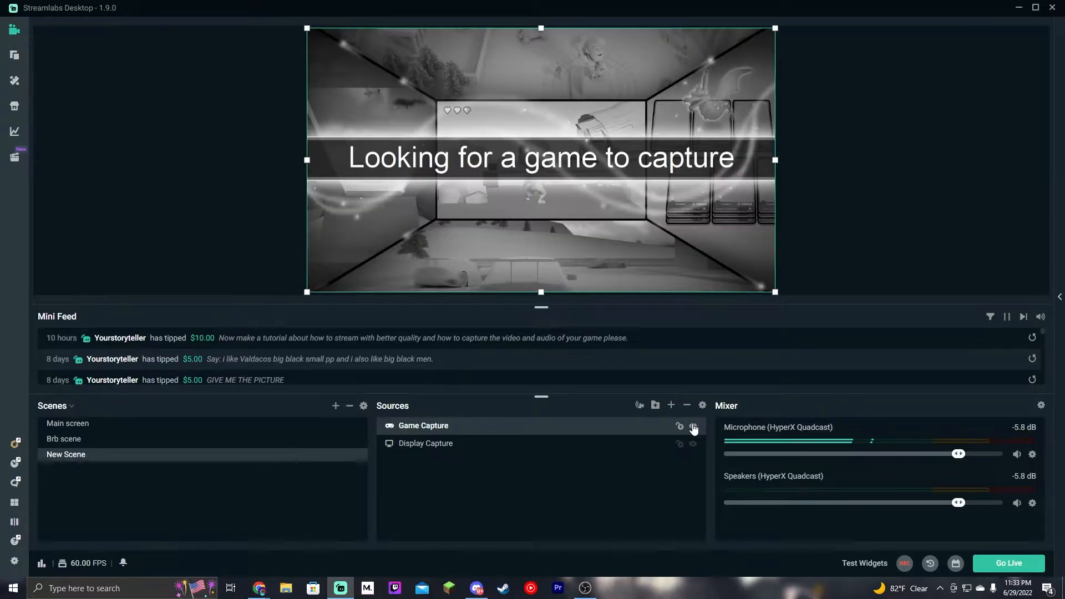
pyautogui.click(693, 427)
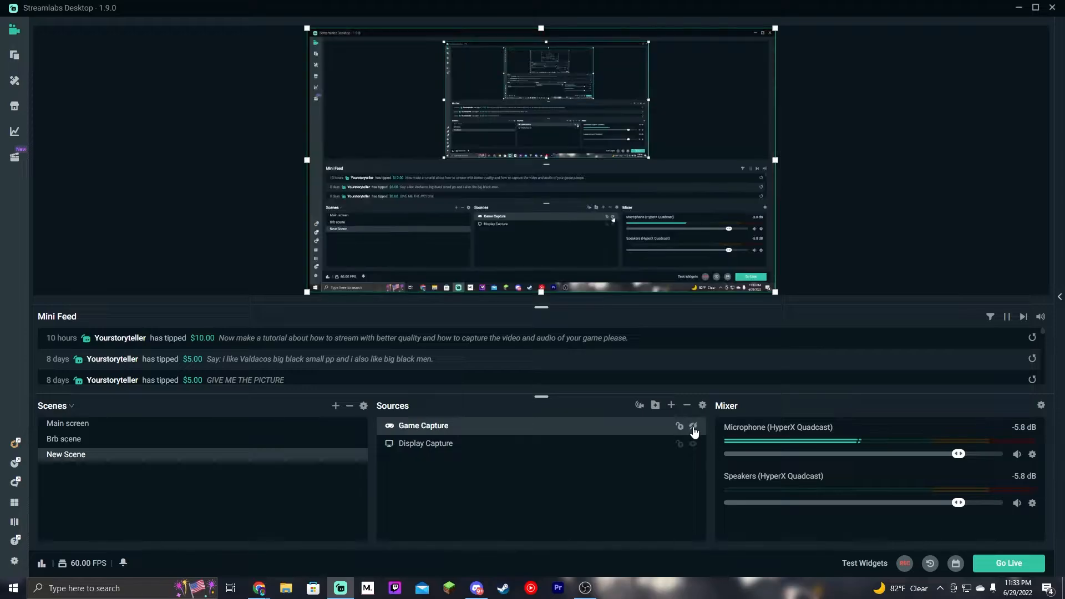
pyautogui.click(694, 427)
pyautogui.click(693, 428)
pyautogui.click(694, 427)
pyautogui.click(694, 428)
pyautogui.click(694, 428)
# - Add the existing Chatbox widget, scale it down and place it at the canvas's right edge, about 113 px below the top
pyautogui.click(671, 405)
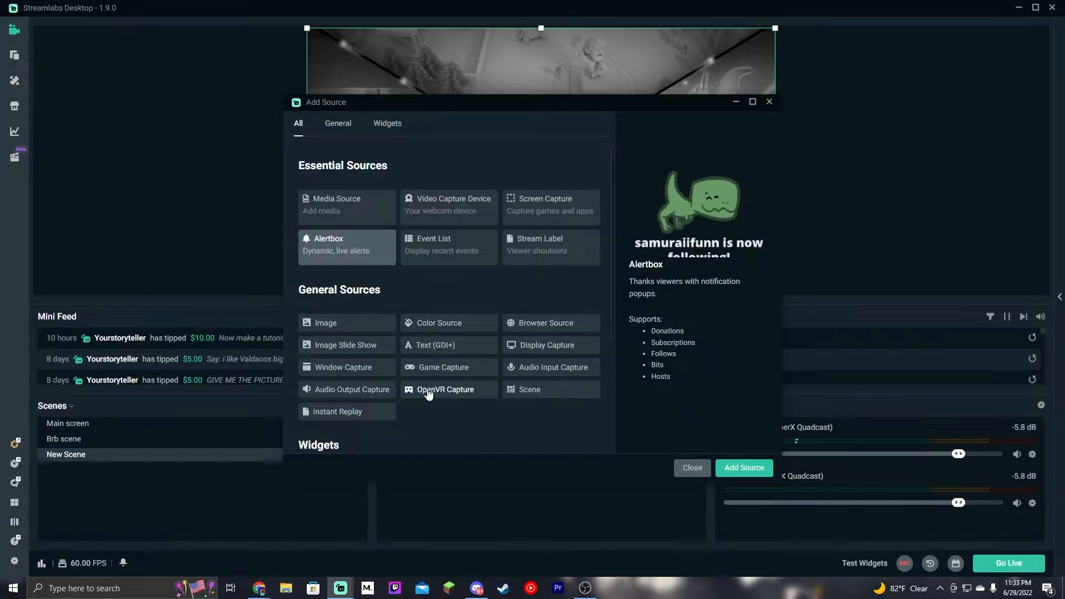
pyautogui.scroll(-2, 453, 415)
pyautogui.scroll(-1, 454, 415)
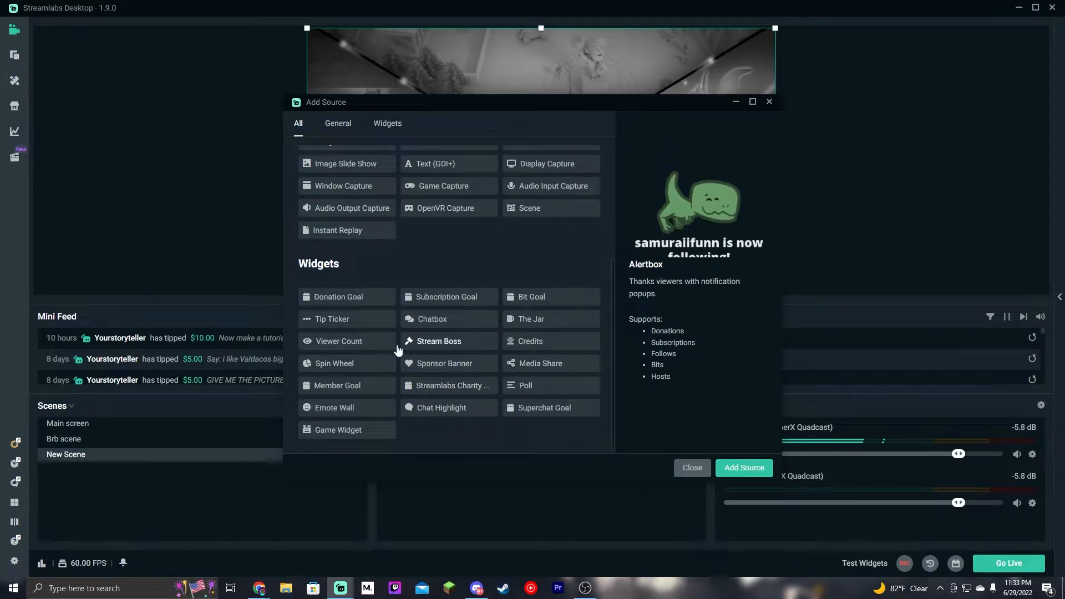
pyautogui.click(432, 319)
pyautogui.click(742, 468)
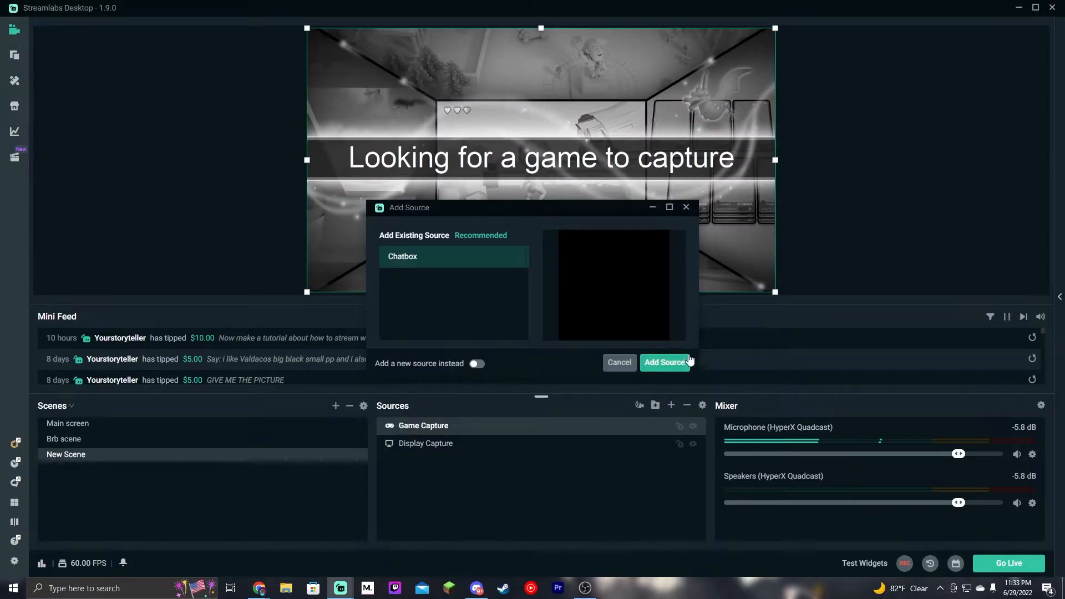
pyautogui.click(675, 363)
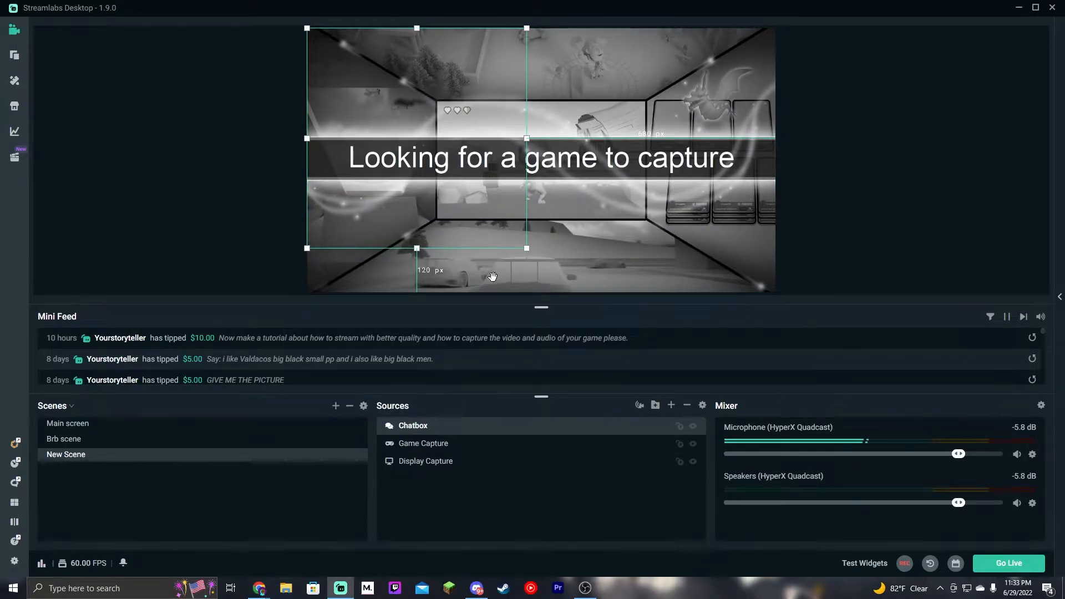
pyautogui.moveTo(527, 28); pyautogui.dragTo(469, 85)
pyautogui.moveTo(400, 153); pyautogui.dragTo(678, 138)
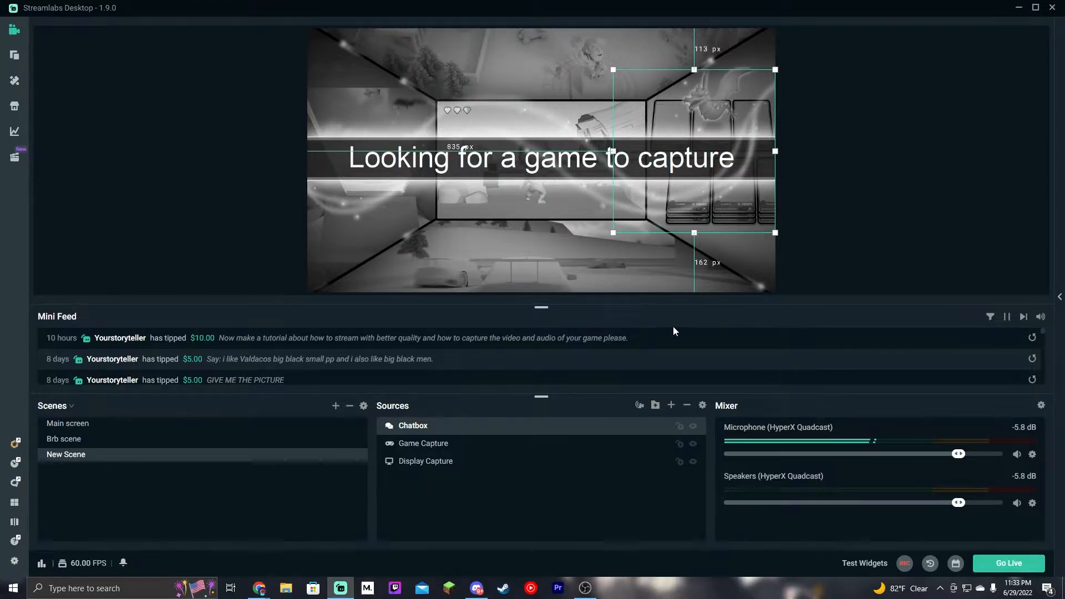
# - Examine the visual and font settings in the Chatbox source's properties
pyautogui.rightClick(598, 422)
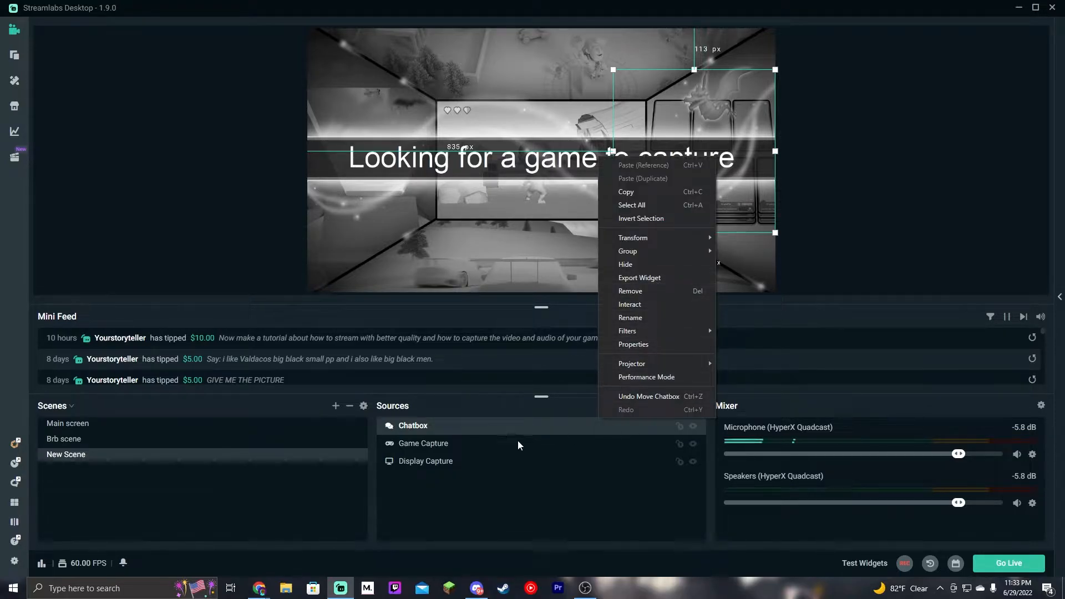
pyautogui.click(633, 344)
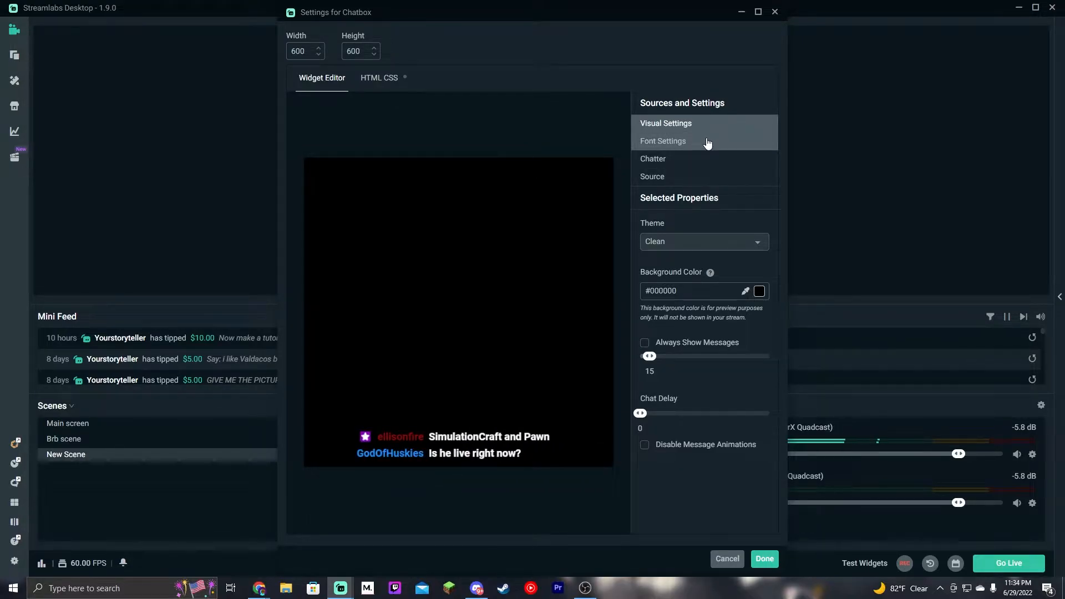
pyautogui.click(706, 142)
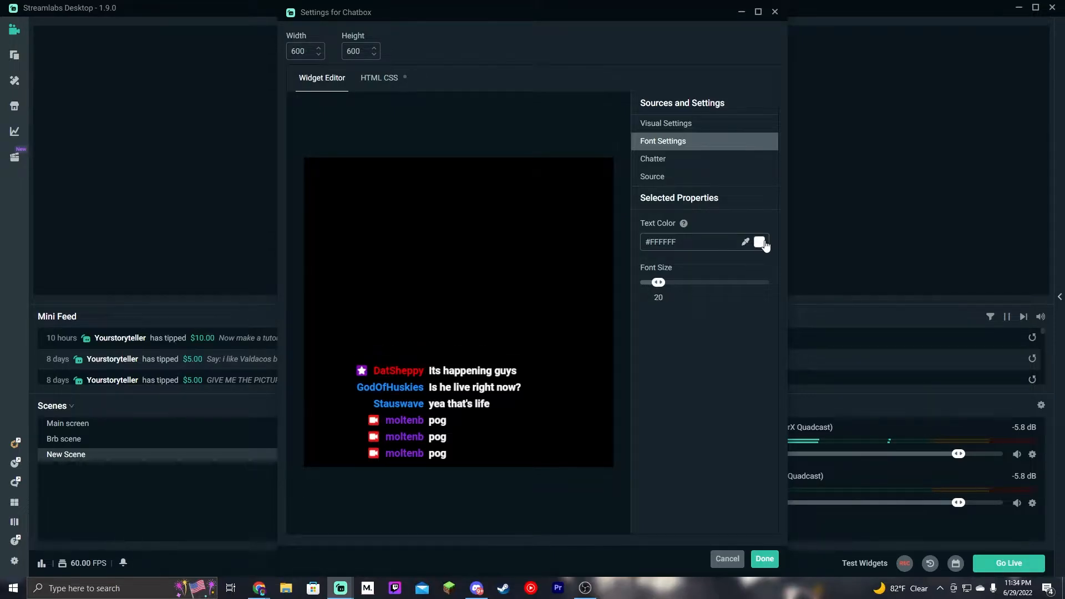
pyautogui.click(763, 561)
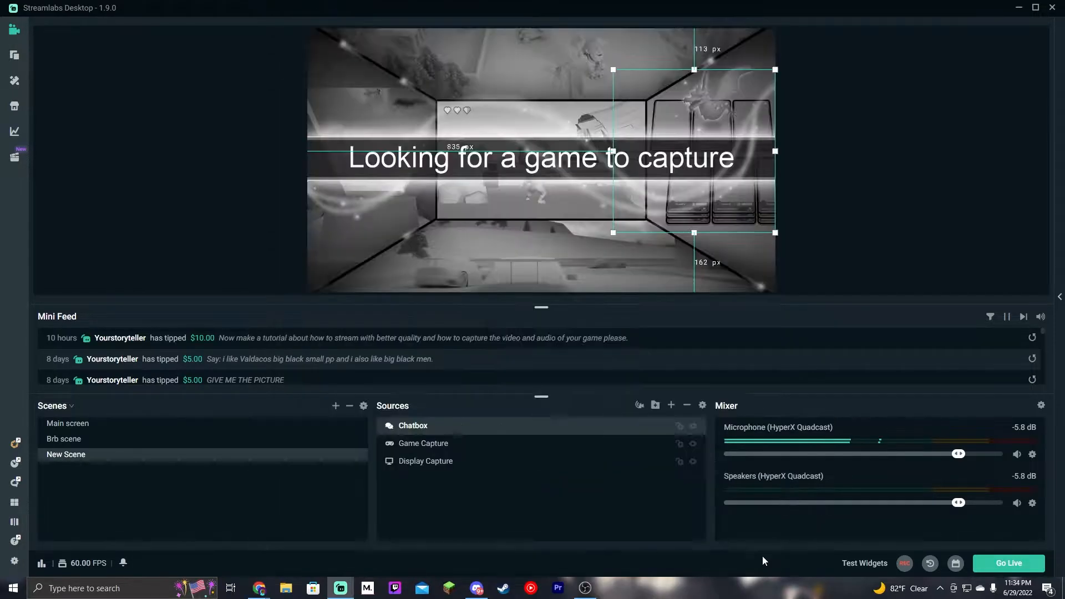
# - Add the existing Alertbox widget and scale it down in the canvas's upper-left corner
pyautogui.click(671, 406)
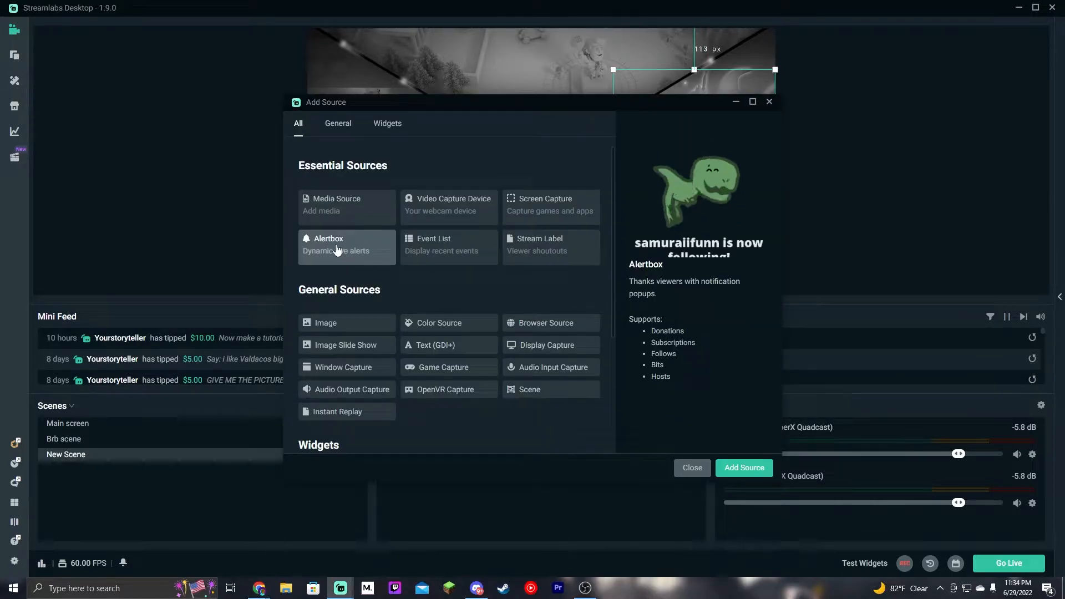
pyautogui.click(735, 468)
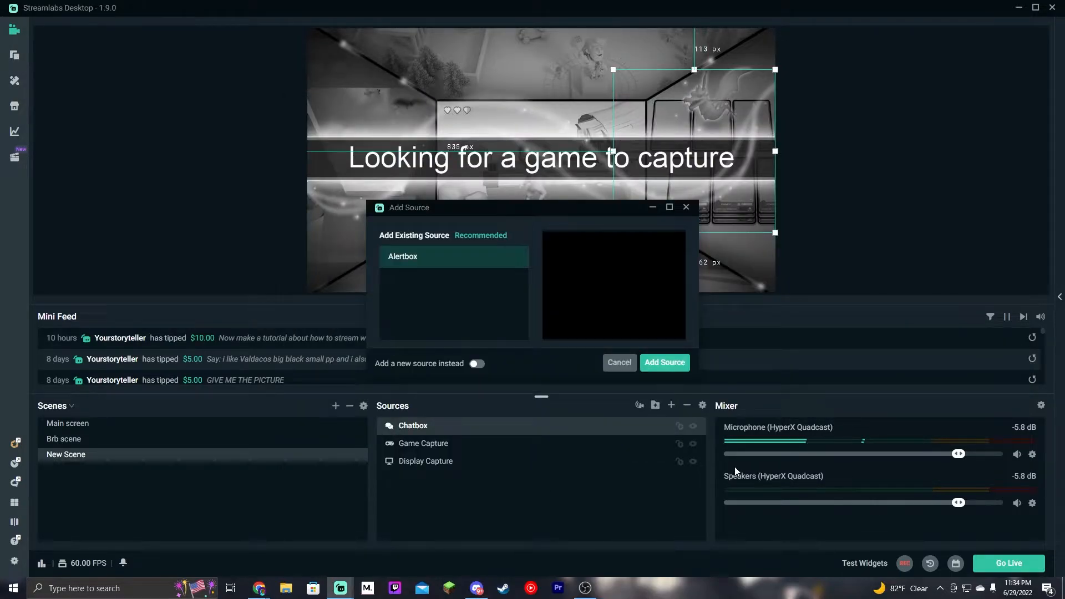
pyautogui.click(676, 368)
pyautogui.moveTo(602, 249); pyautogui.dragTo(448, 151)
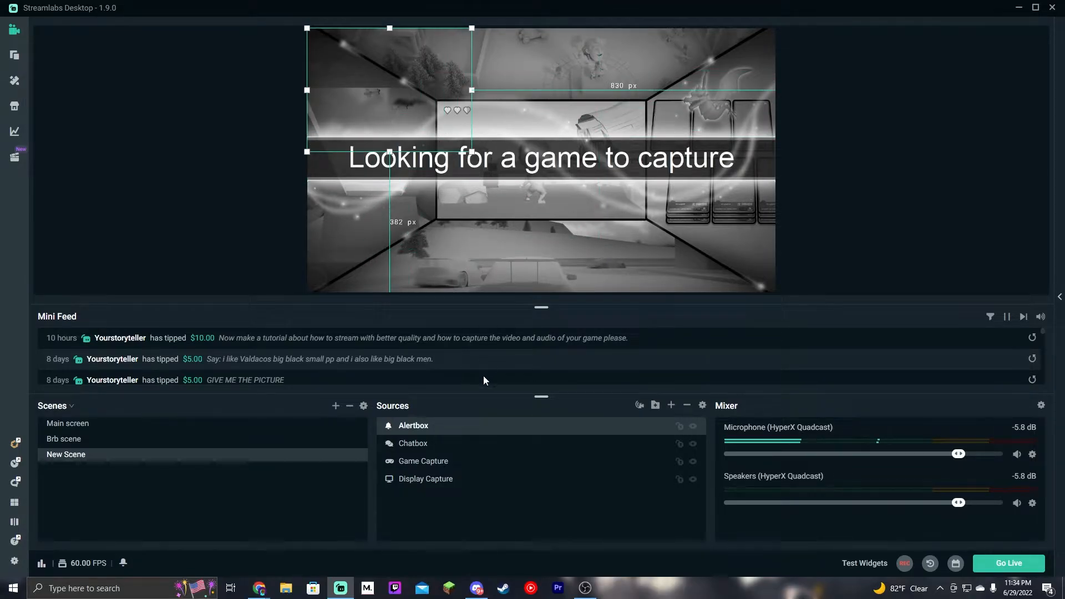
# - Open the Alertbox settings and send a test donation alert
pyautogui.doubleClick(490, 426)
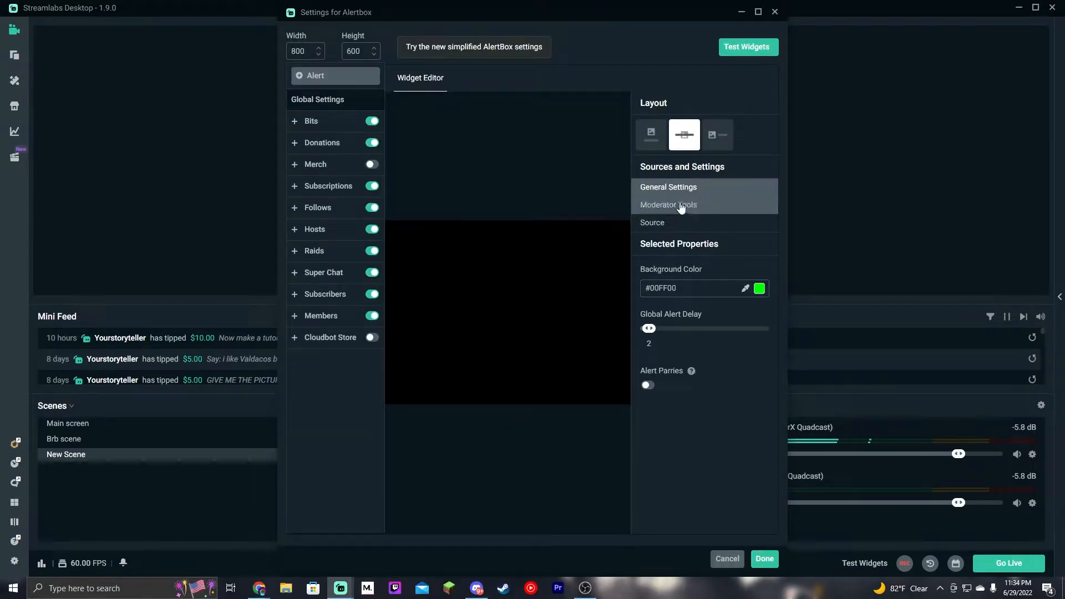
pyautogui.click(730, 48)
pyautogui.click(697, 49)
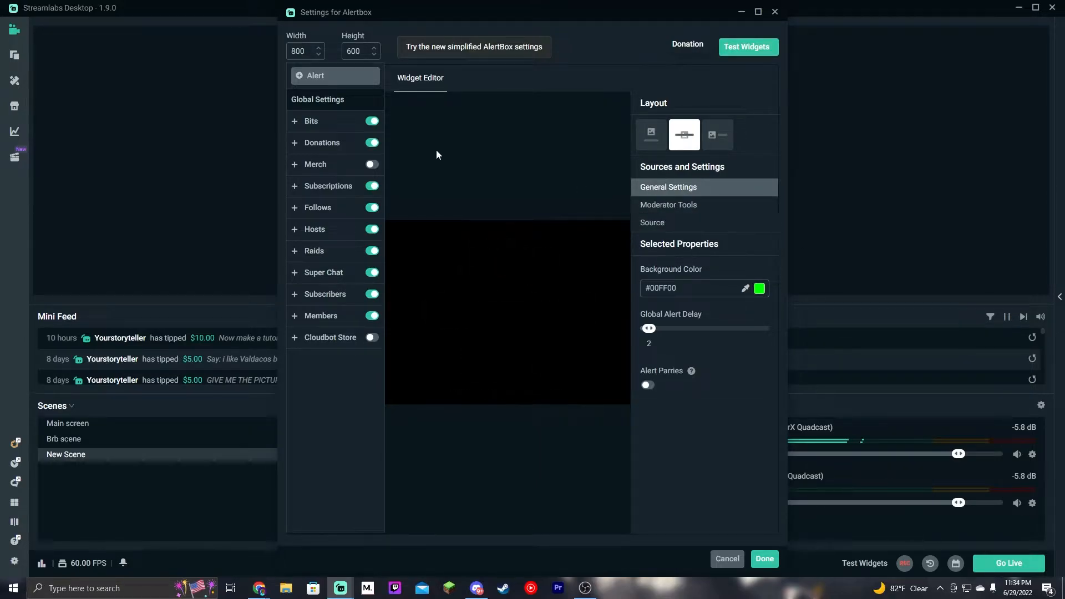
# - Review the Alertbox's moderator and source settings and set its layout to the image above the text
pyautogui.click(690, 206)
pyautogui.click(690, 223)
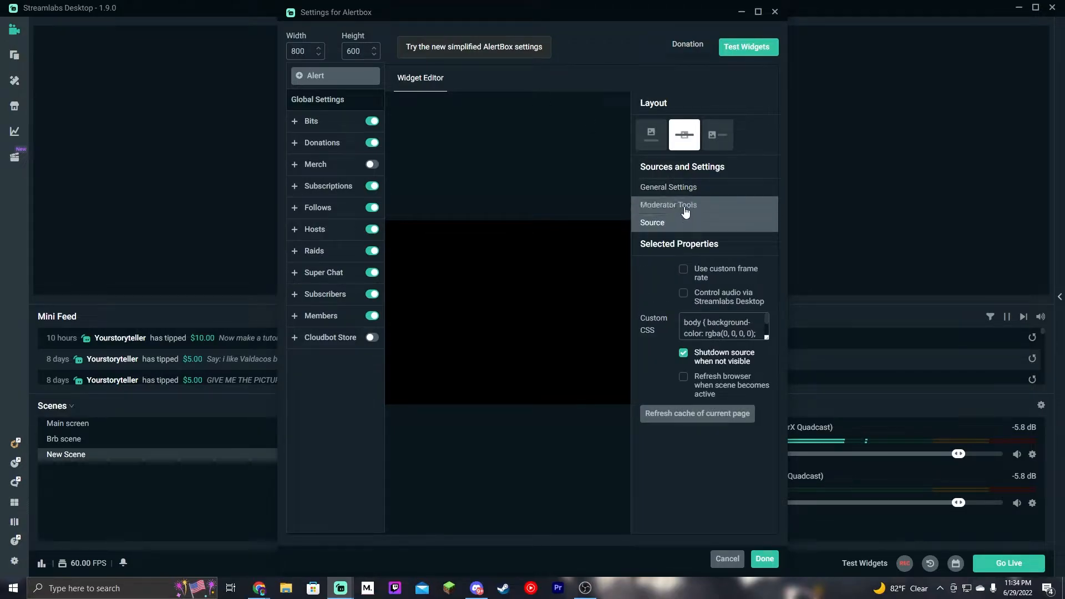
pyautogui.click(651, 135)
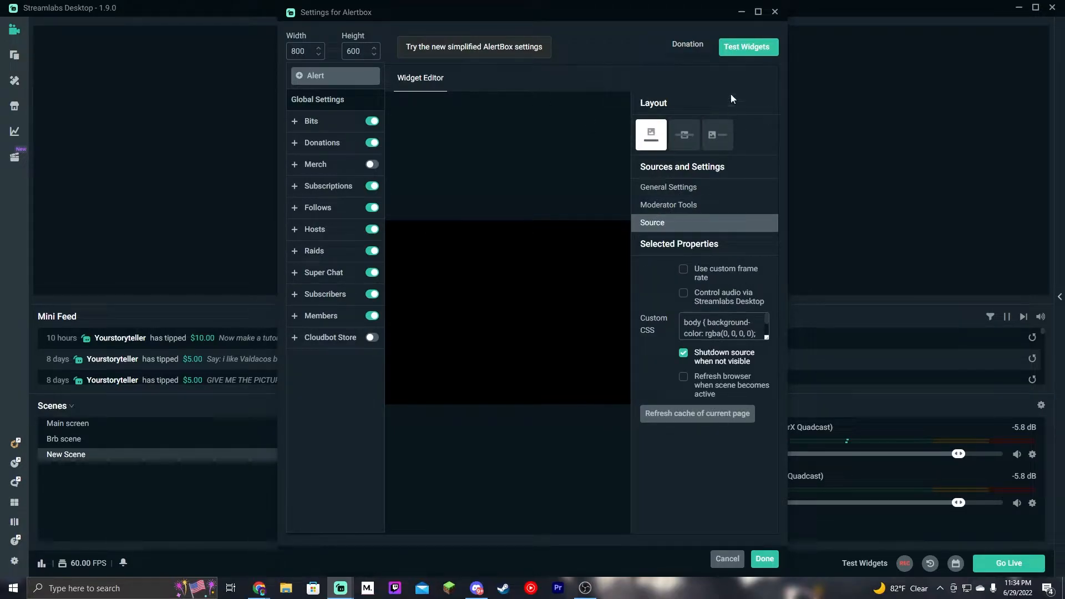
pyautogui.click(775, 12)
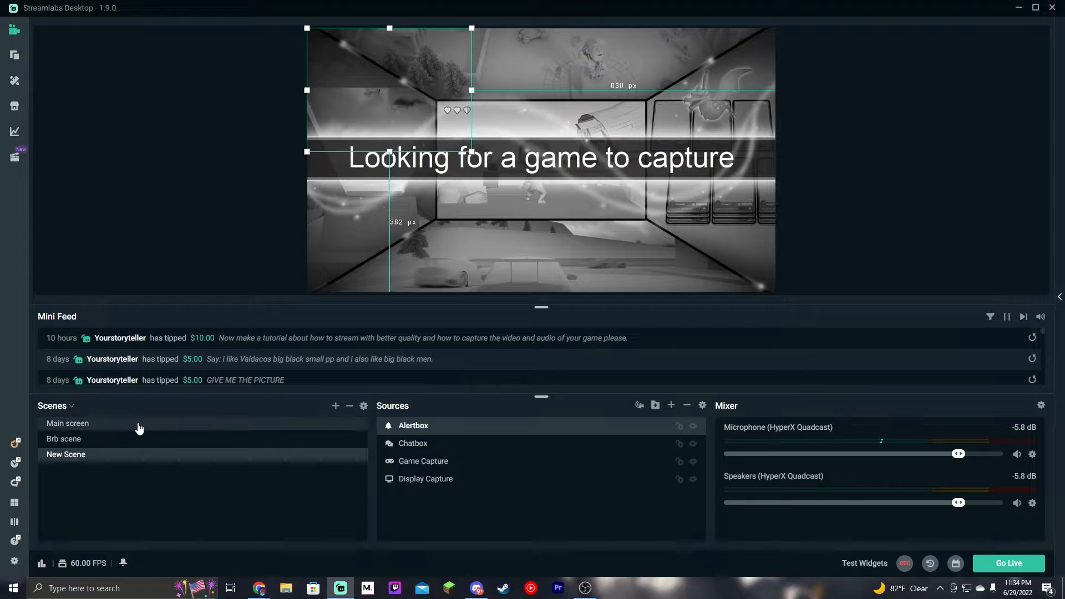
# - Set the Output Mode to Simple in the application's output settings
pyautogui.click(14, 561)
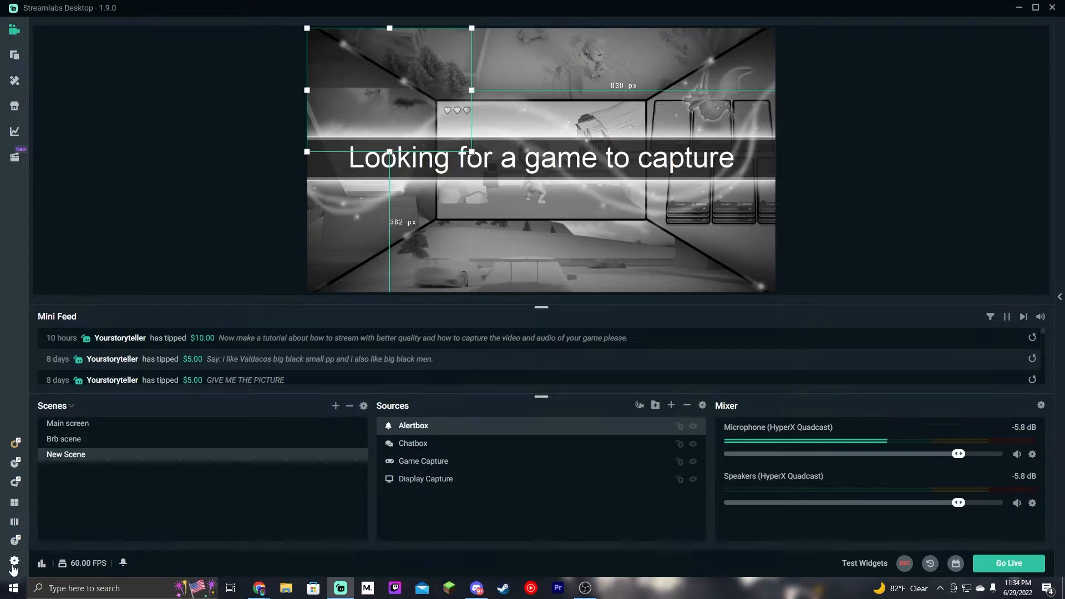
pyautogui.click(339, 140)
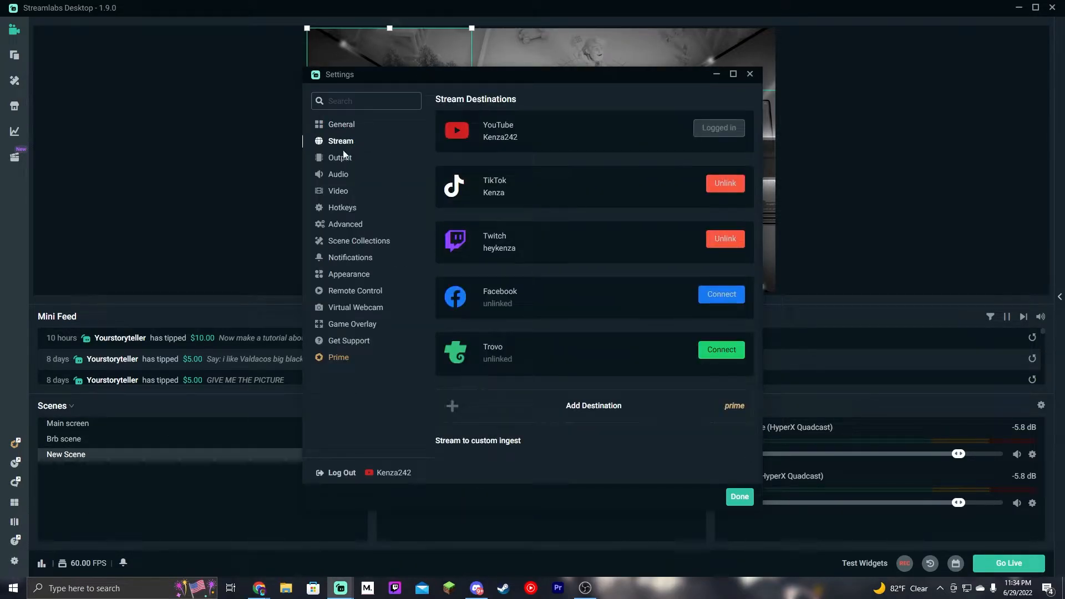
pyautogui.click(339, 157)
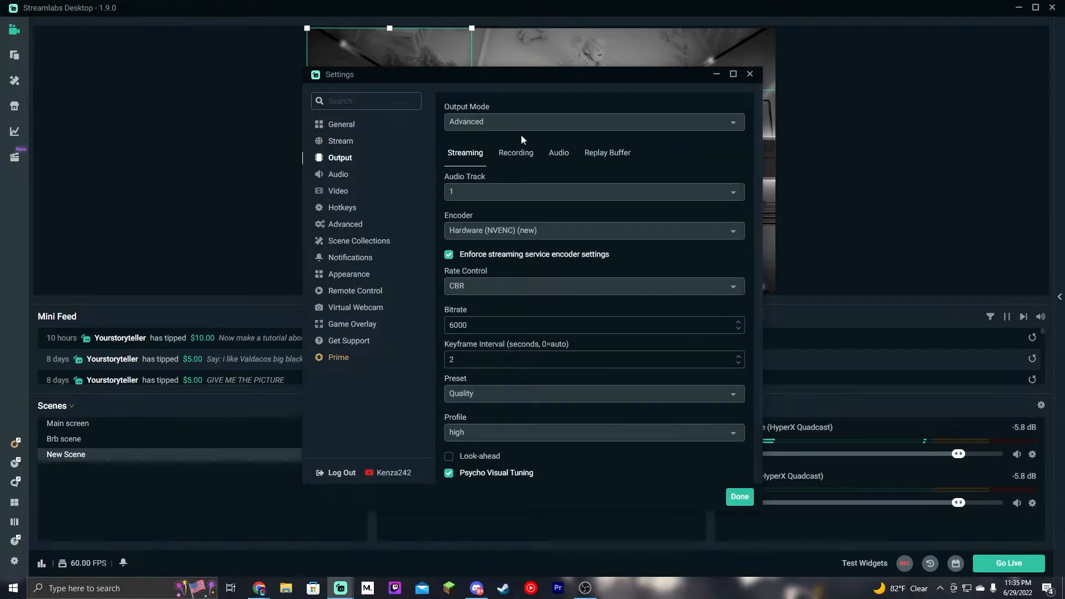
pyautogui.click(521, 123)
pyautogui.click(504, 142)
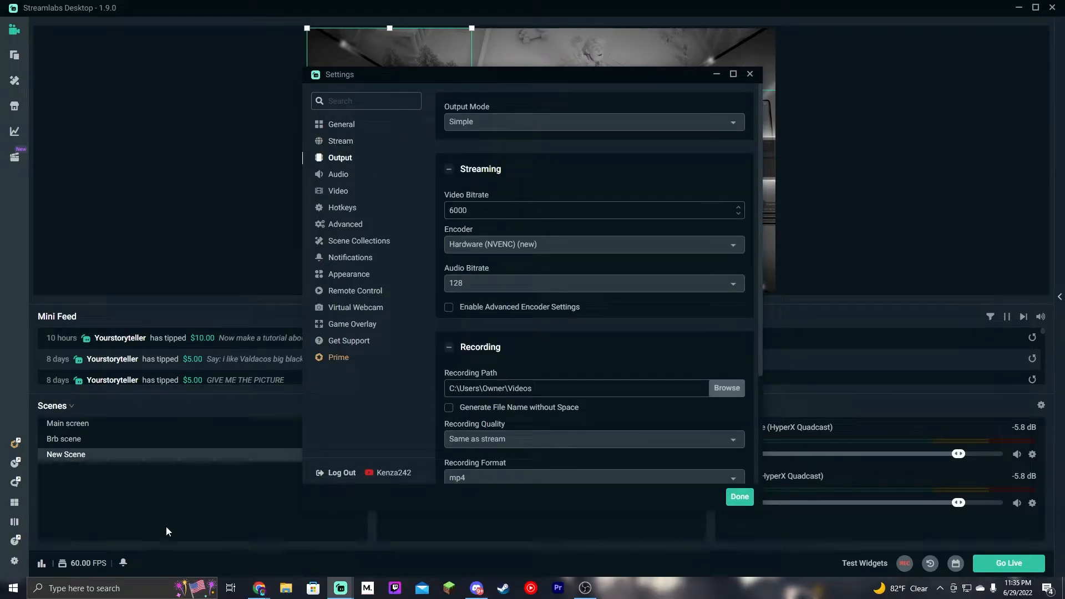
# - Switch to the Chrome browser, run Google's internet speed test, and arrange it beside the Settings window
pyautogui.moveTo(259, 588)
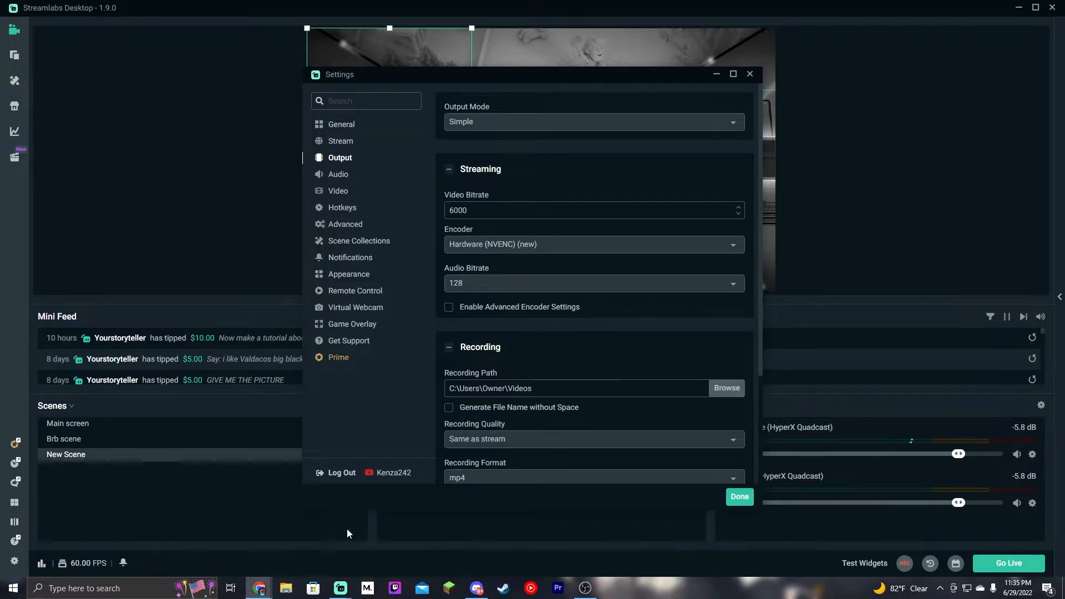
pyautogui.moveTo(651, 72); pyautogui.dragTo(882, 60)
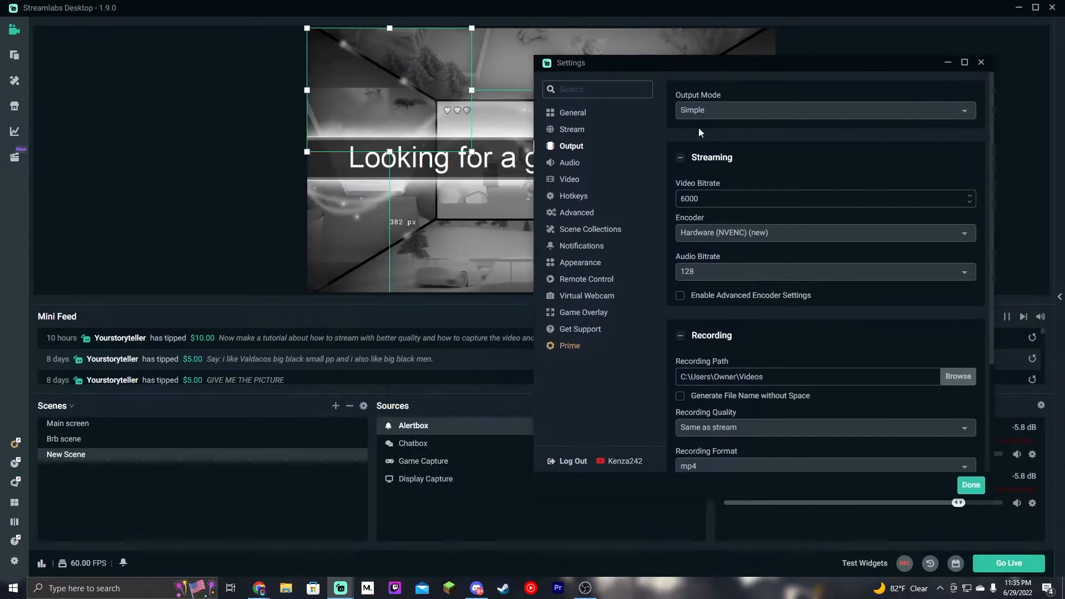
pyautogui.moveTo(550, 109); pyautogui.dragTo(349, 112)
pyautogui.click(132, 79)
pyautogui.click(300, 391)
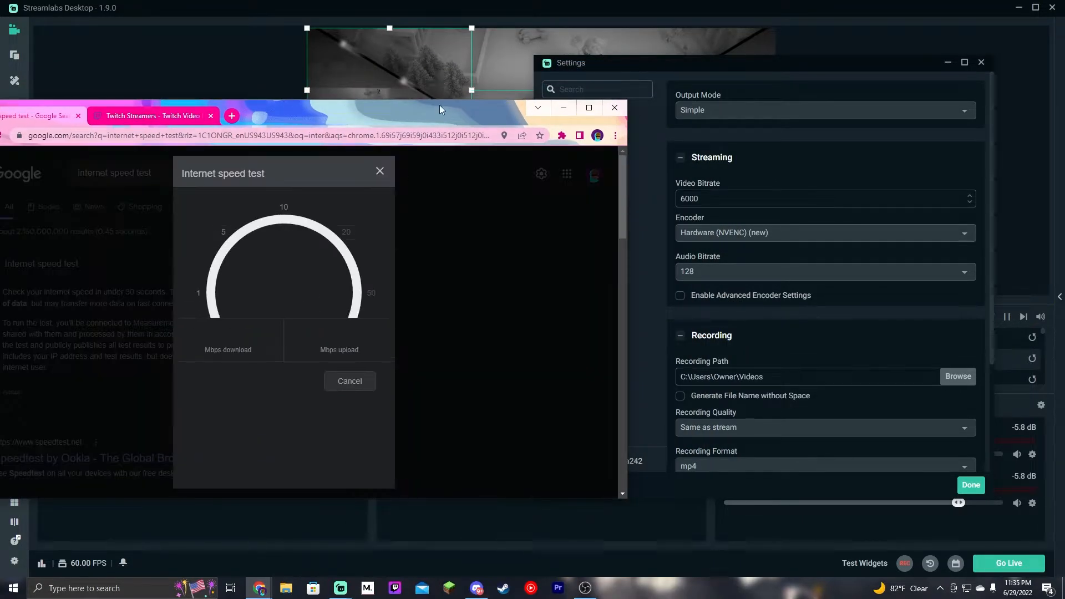
pyautogui.moveTo(572, 109); pyautogui.dragTo(662, 110)
pyautogui.moveTo(852, 63); pyautogui.dragTo(912, 91)
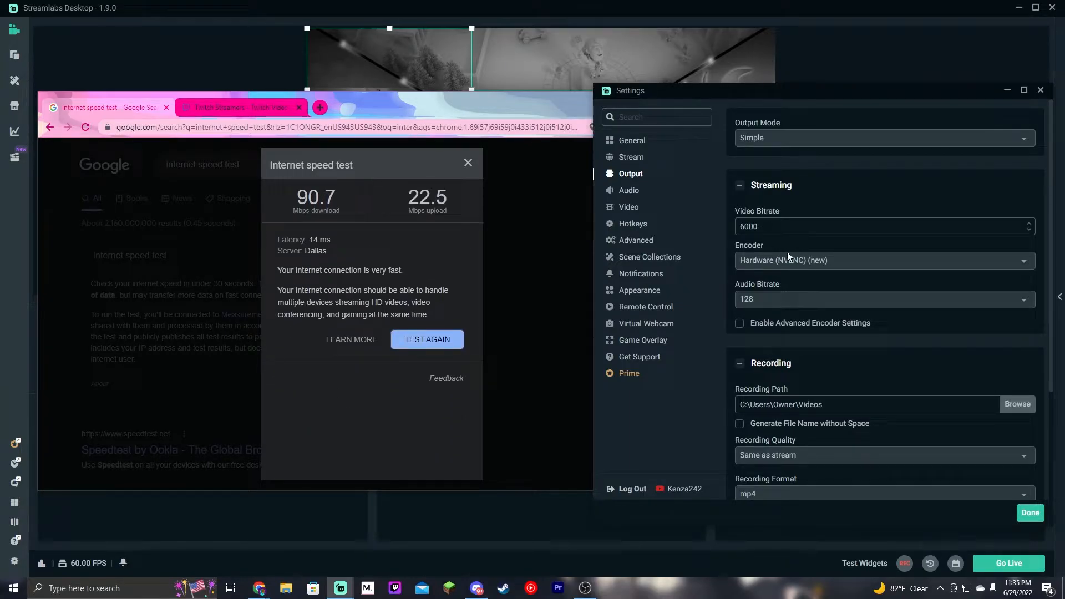
# - Review Twitch's encoding guidelines for the recommended bitrate, resolution and framerate combinations
pyautogui.click(249, 106)
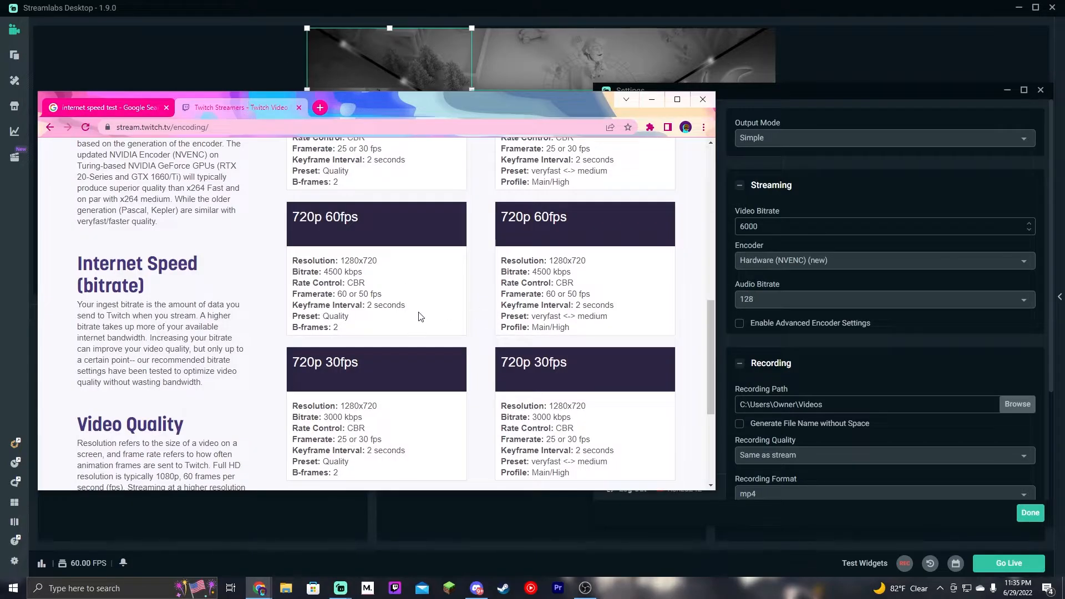
pyautogui.scroll(-4, 373, 220)
pyautogui.scroll(5, 404, 335)
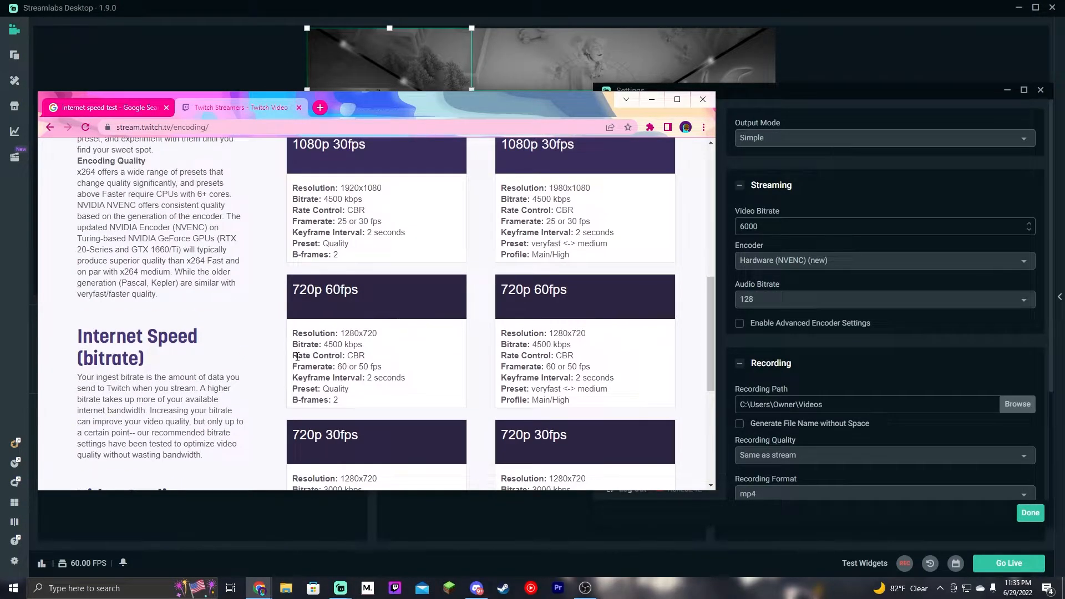
# - Return to the Streamlabs output settings, set the Output Mode to Advanced and the streaming encoder to Hardware (NVENC) (new)
pyautogui.click(856, 102)
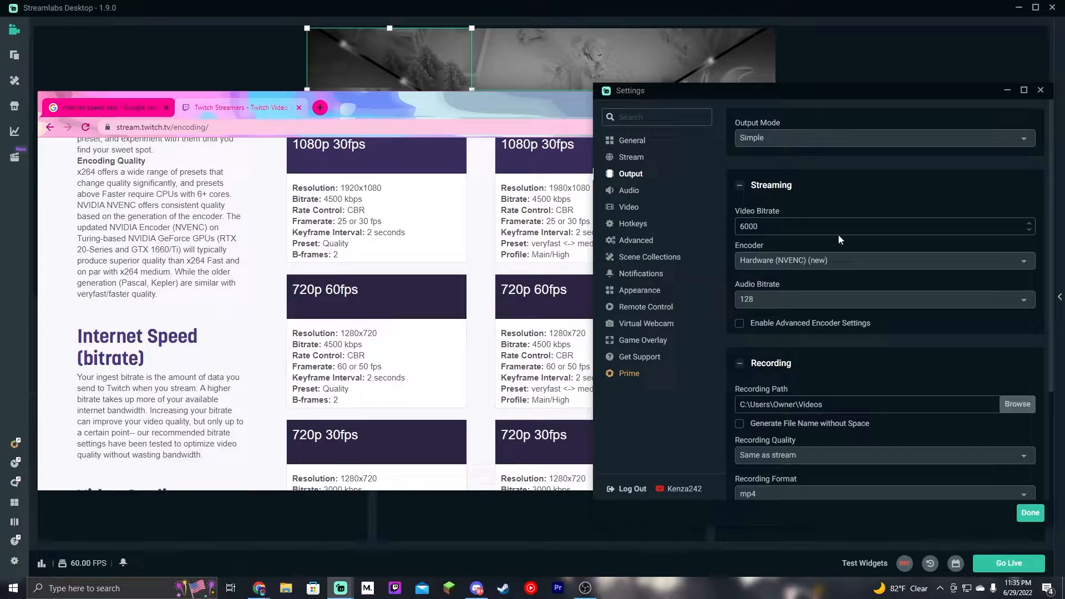
pyautogui.click(807, 139)
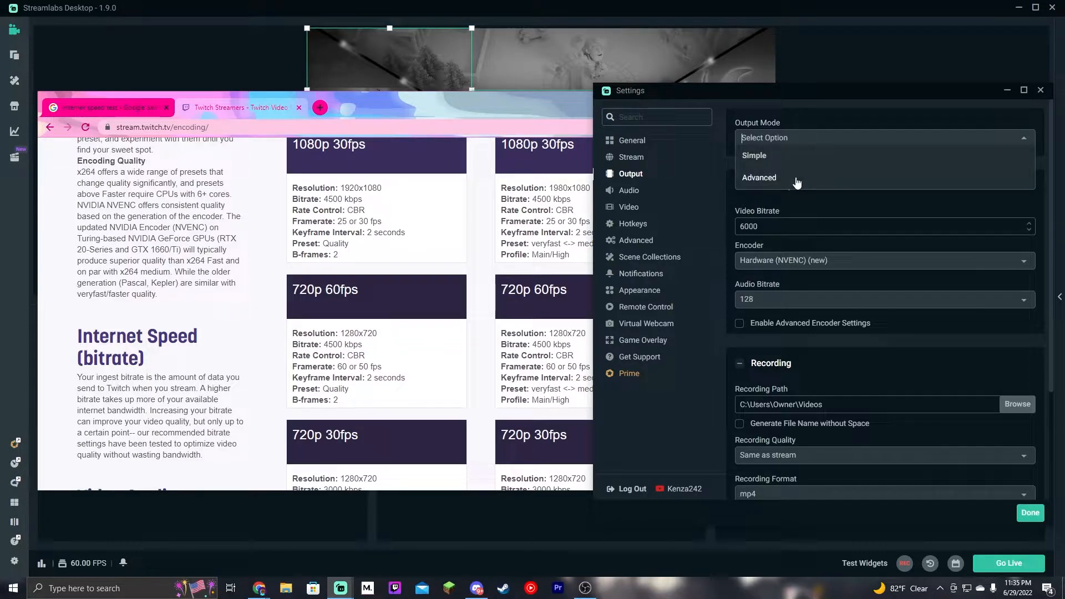
pyautogui.click(797, 180)
pyautogui.click(798, 255)
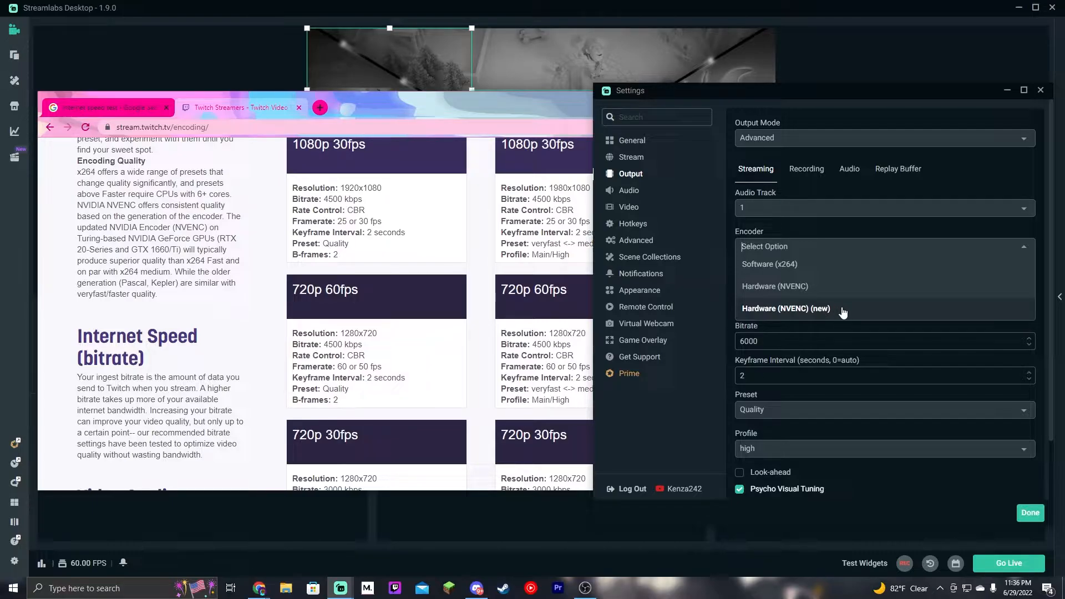
pyautogui.click(842, 313)
pyautogui.click(813, 246)
pyautogui.click(815, 308)
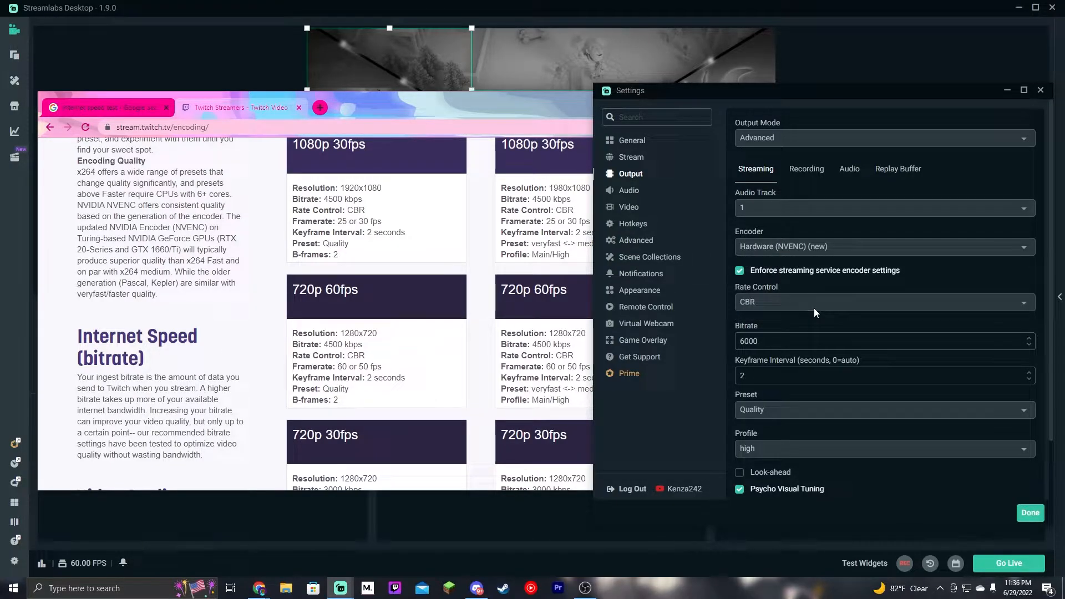
# - Set the streaming encoder's preset to Quality and its profile to high
pyautogui.scroll(-1, 825, 294)
pyautogui.scroll(-1, 735, 293)
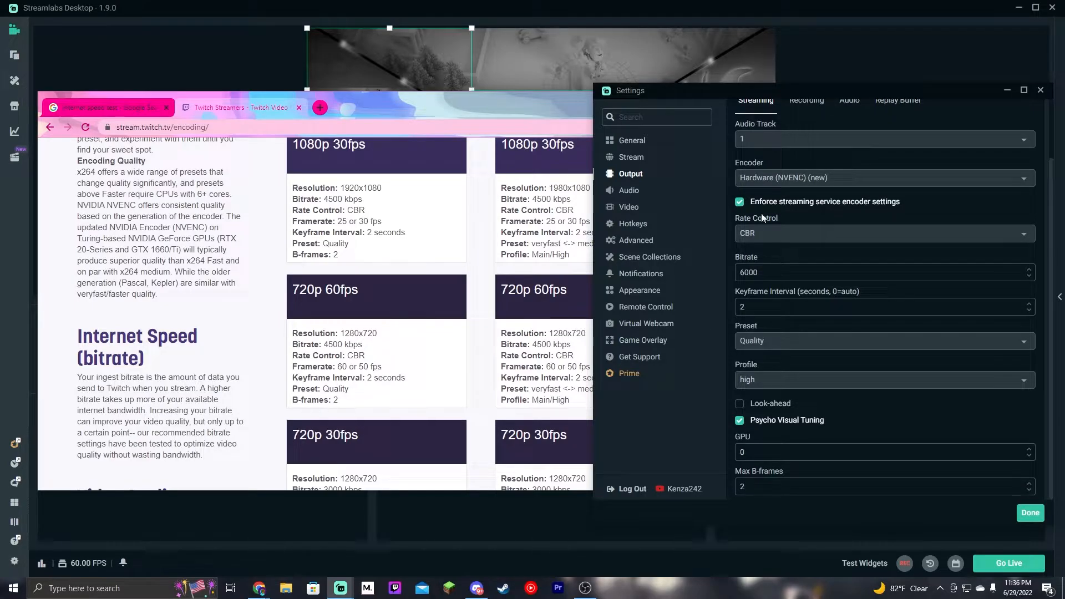
pyautogui.click(782, 340)
pyautogui.click(776, 381)
pyautogui.click(780, 379)
pyautogui.click(848, 405)
# - Try 1 as the streaming encoder's GPU number and set it back to 0
pyautogui.click(764, 455)
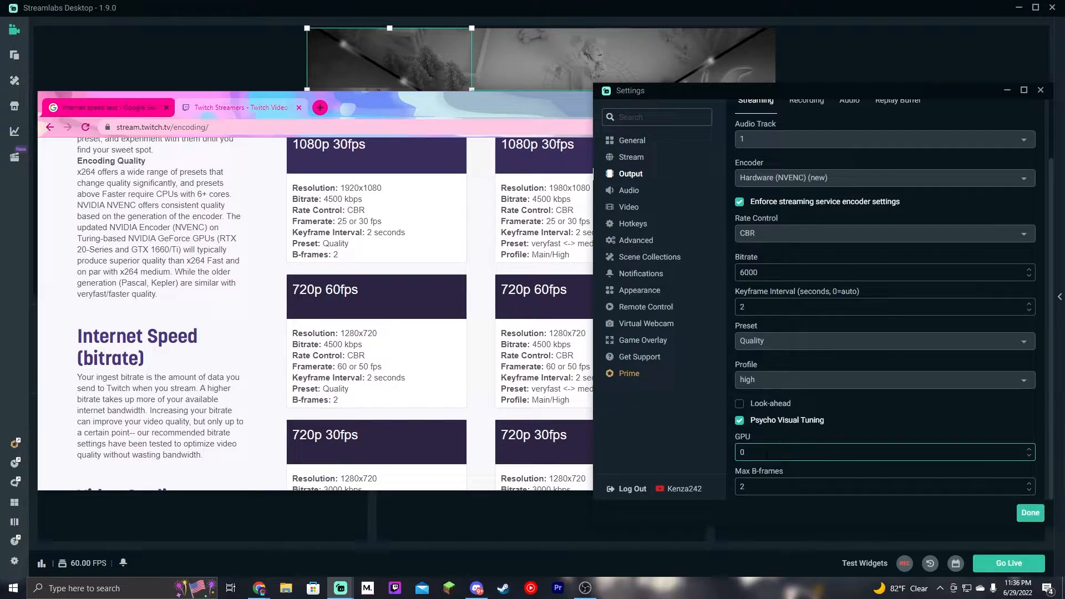
pyautogui.press('BackSpace')
pyautogui.write('1')
pyautogui.press('BackSpace')
pyautogui.write('0')
# - Set the recording type to Standard and check the available folders for the recording path
pyautogui.scroll(3, 778, 415)
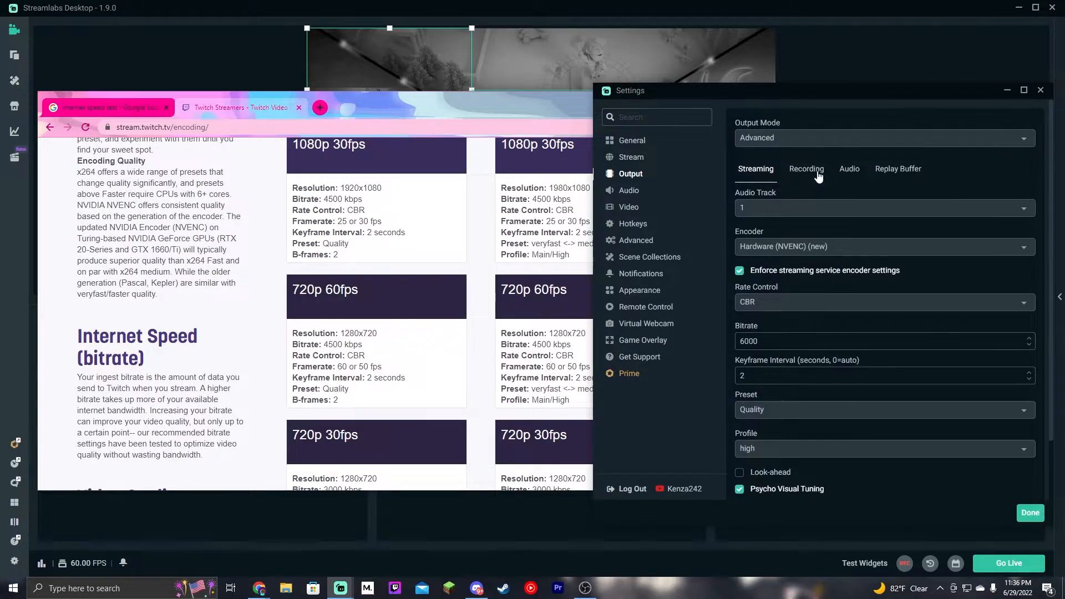
pyautogui.click(818, 175)
pyautogui.click(814, 207)
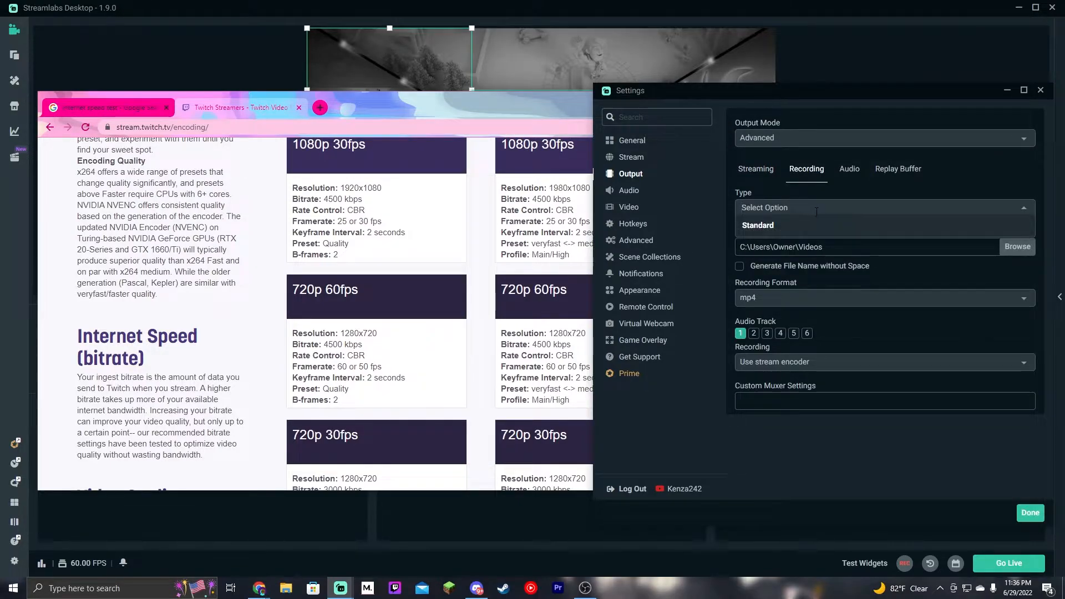
pyautogui.click(882, 227)
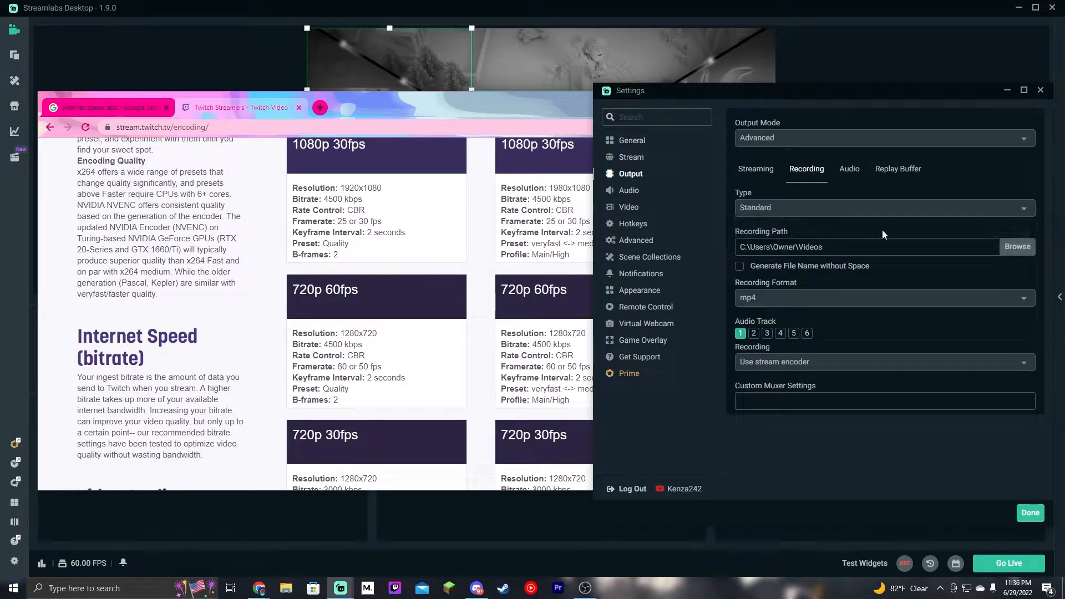
pyautogui.click(1023, 252)
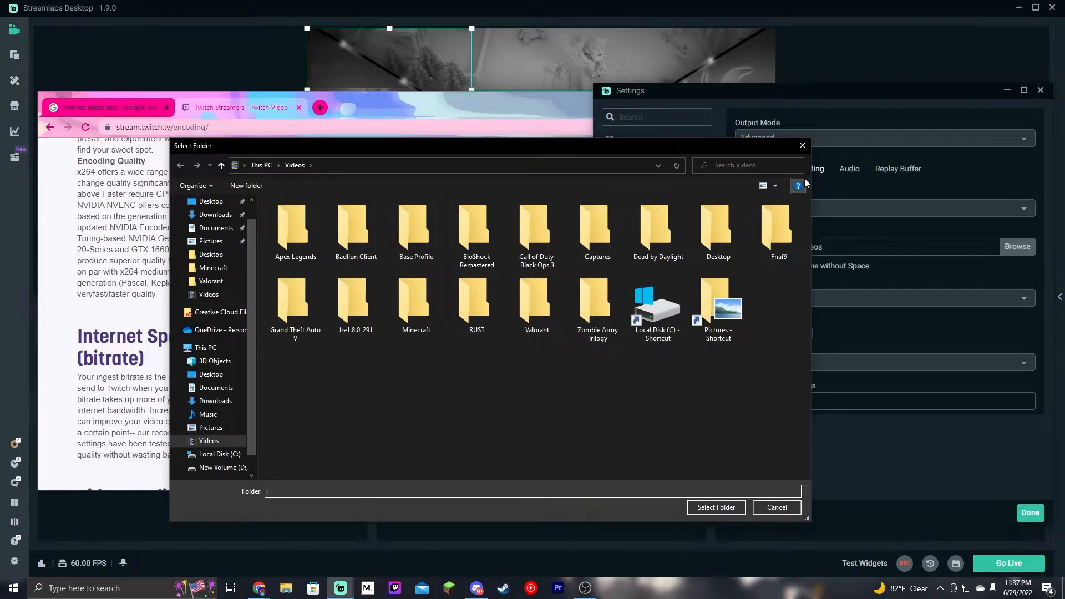
pyautogui.click(804, 146)
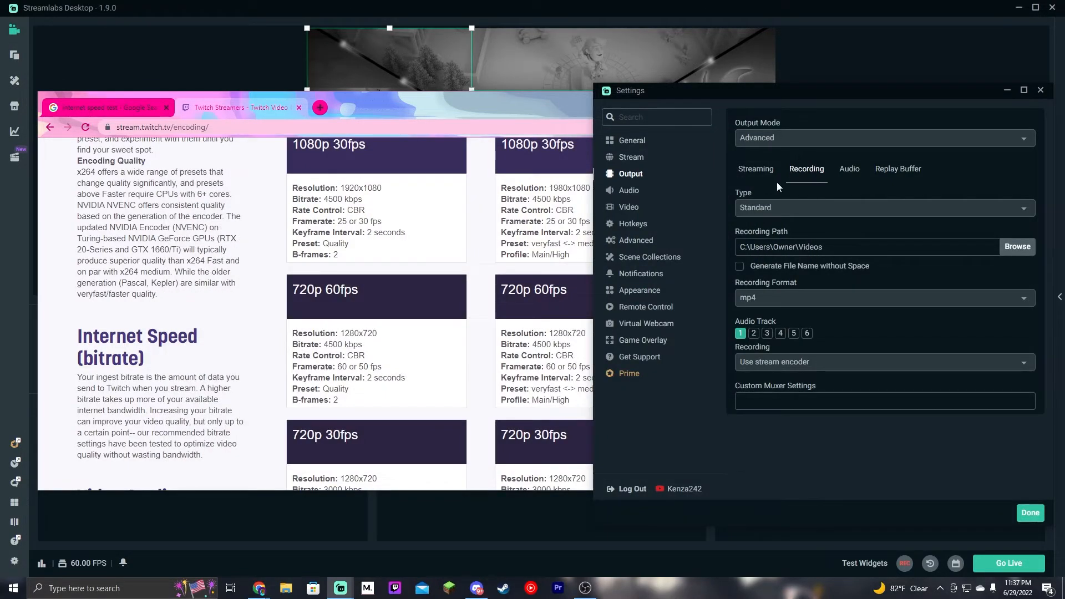
# - Set the recording format to mp4 and the recording encoder to Use stream encoder, trying Software (x264) along the way
pyautogui.click(776, 300)
pyautogui.click(779, 316)
pyautogui.click(785, 366)
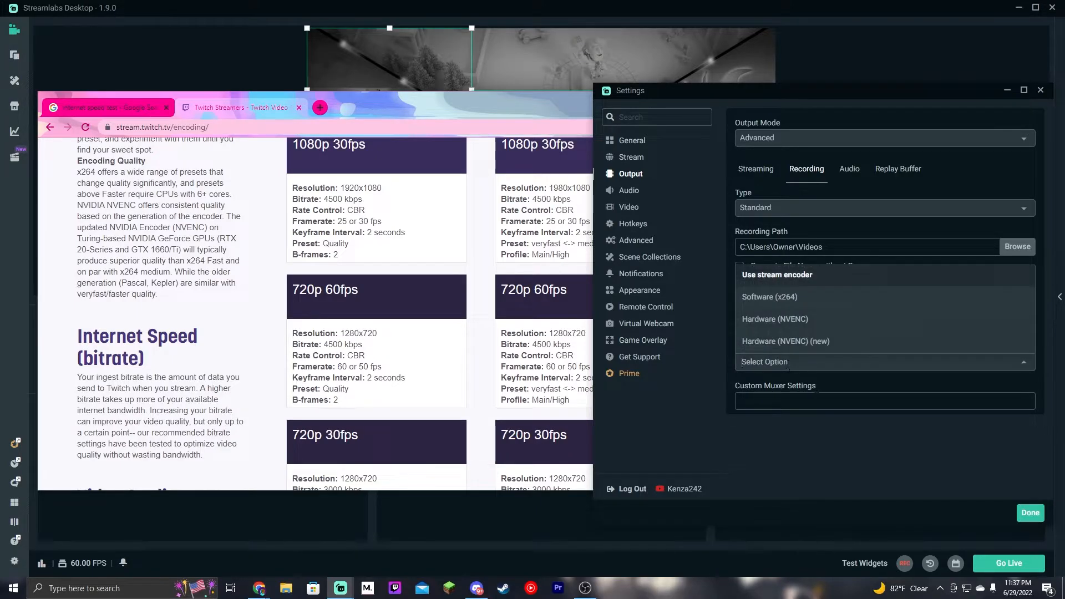
pyautogui.click(843, 427)
pyautogui.click(810, 362)
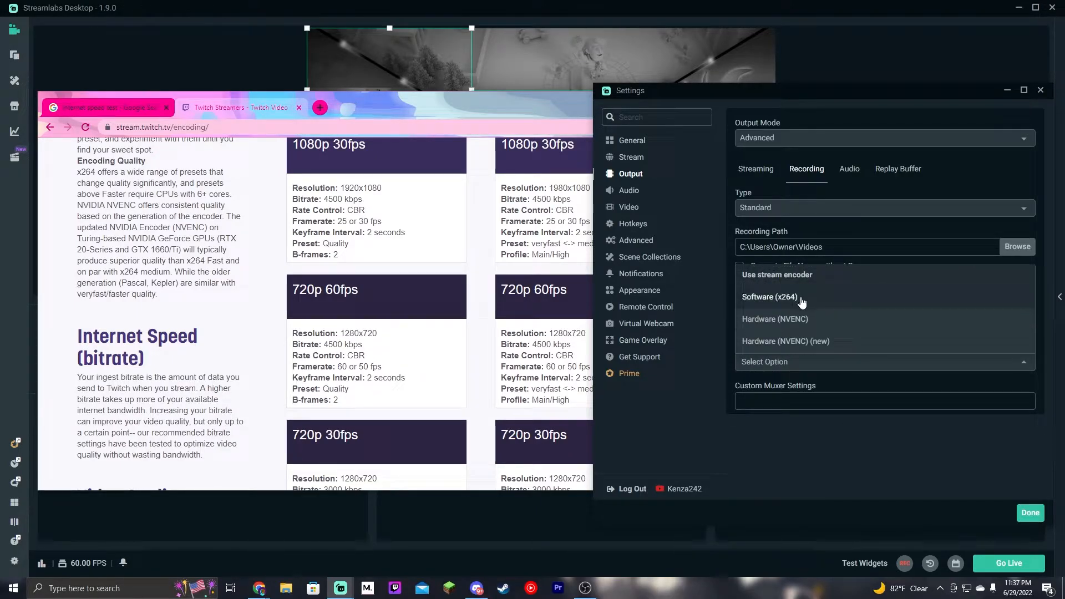
pyautogui.click(800, 298)
pyautogui.click(836, 364)
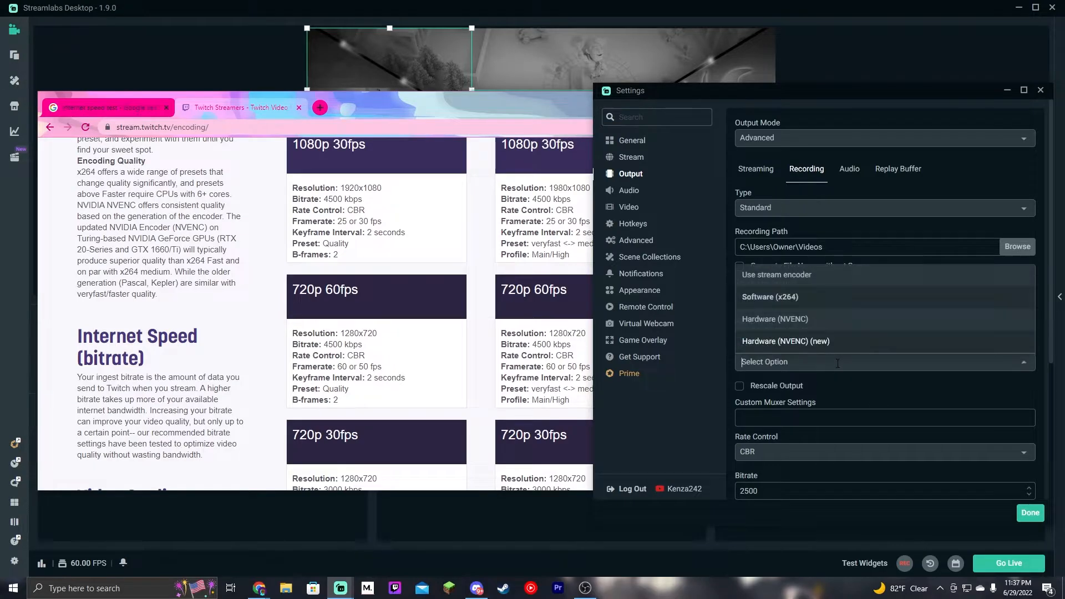
pyautogui.click(788, 276)
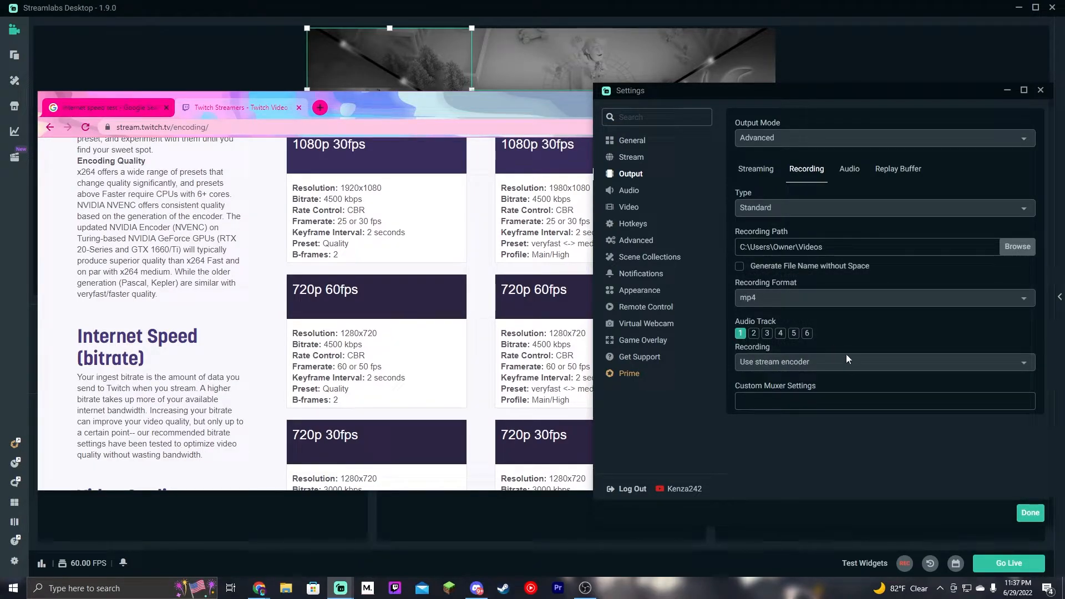
# - Review the audio bitrate options for Track 1 in the output settings
pyautogui.click(855, 172)
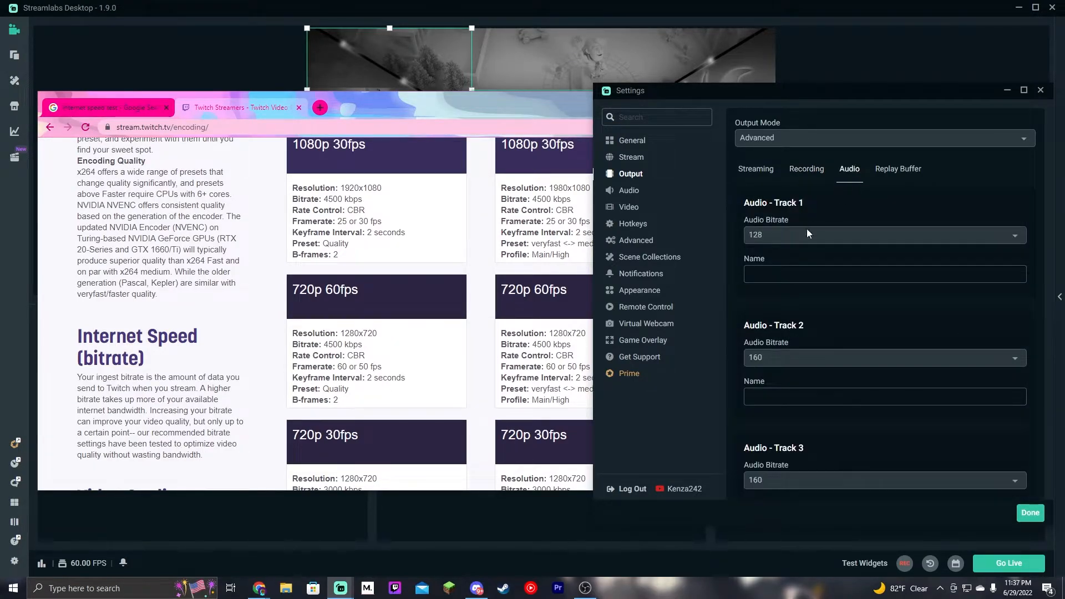
pyautogui.click(781, 235)
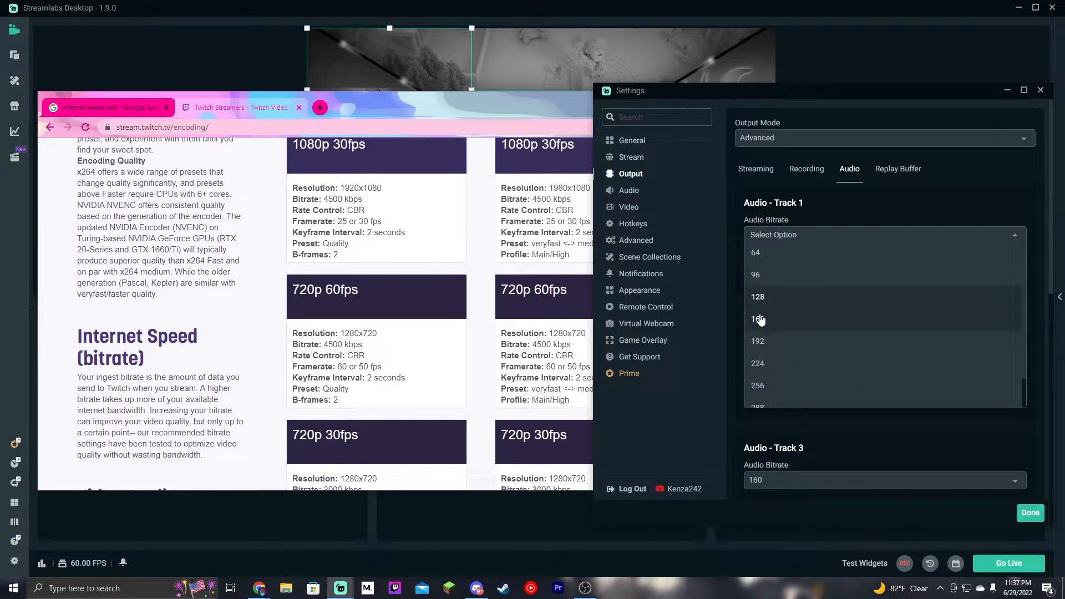
pyautogui.click(799, 197)
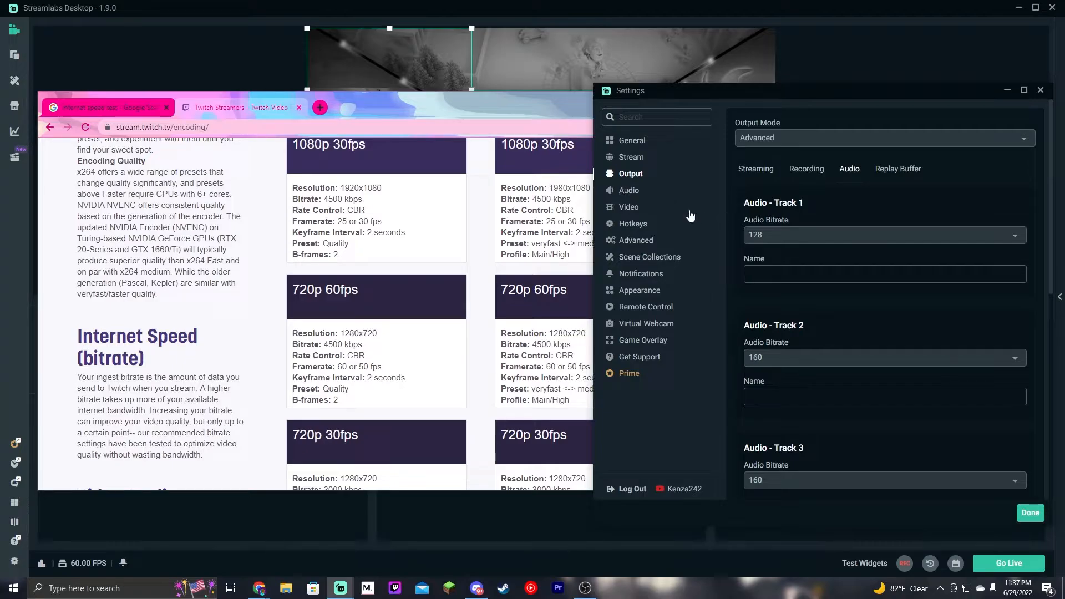
# - Review the channel, sample rate and Mic/Auxiliary Device 1 options in the audio settings
pyautogui.click(624, 194)
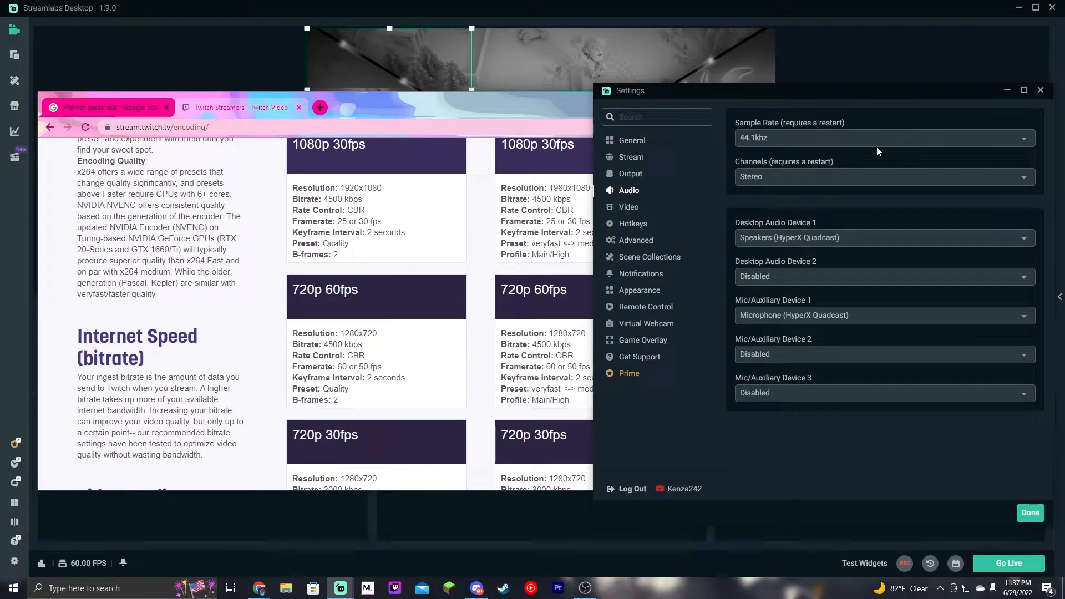
pyautogui.click(843, 178)
pyautogui.click(849, 140)
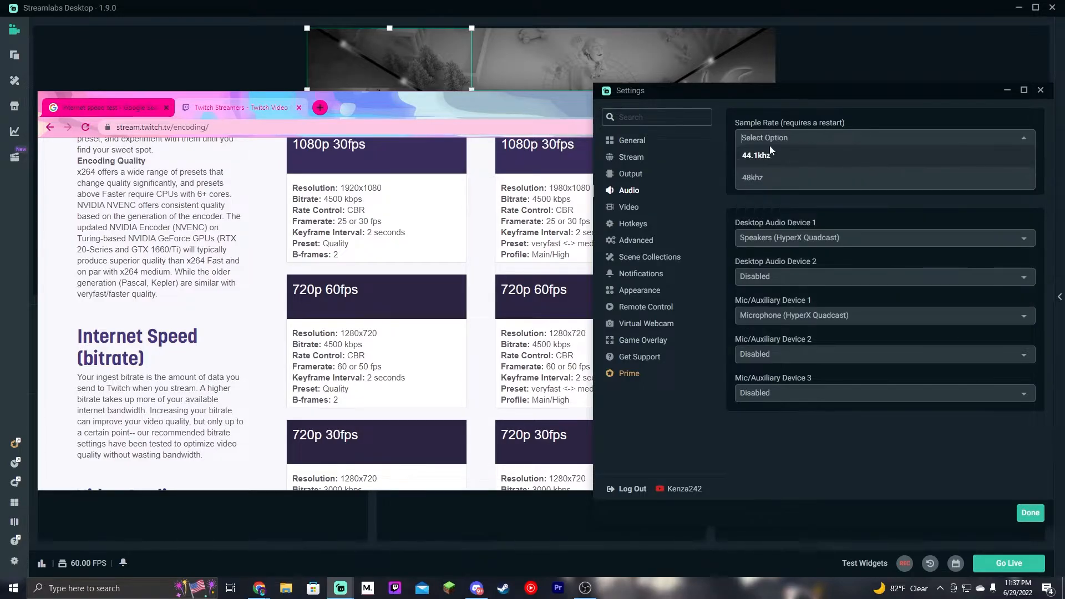
pyautogui.click(806, 123)
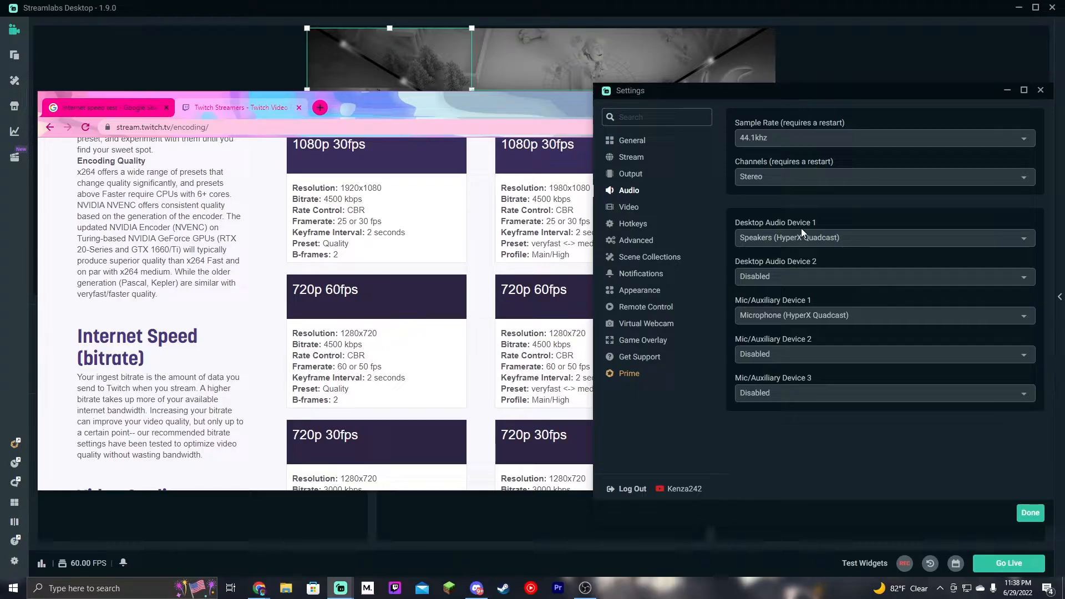
pyautogui.click(785, 314)
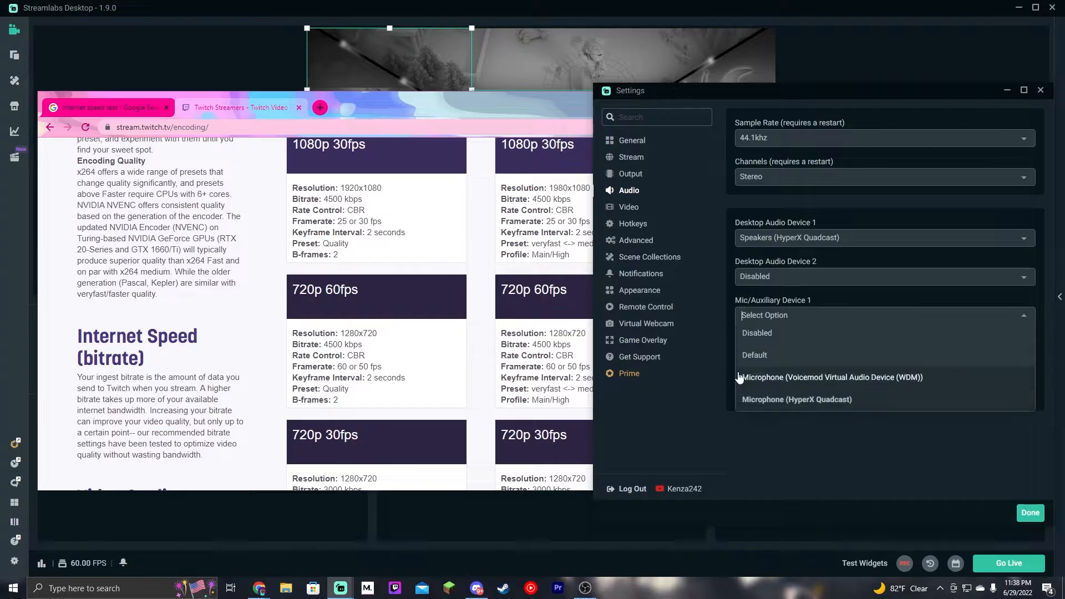
pyautogui.click(787, 411)
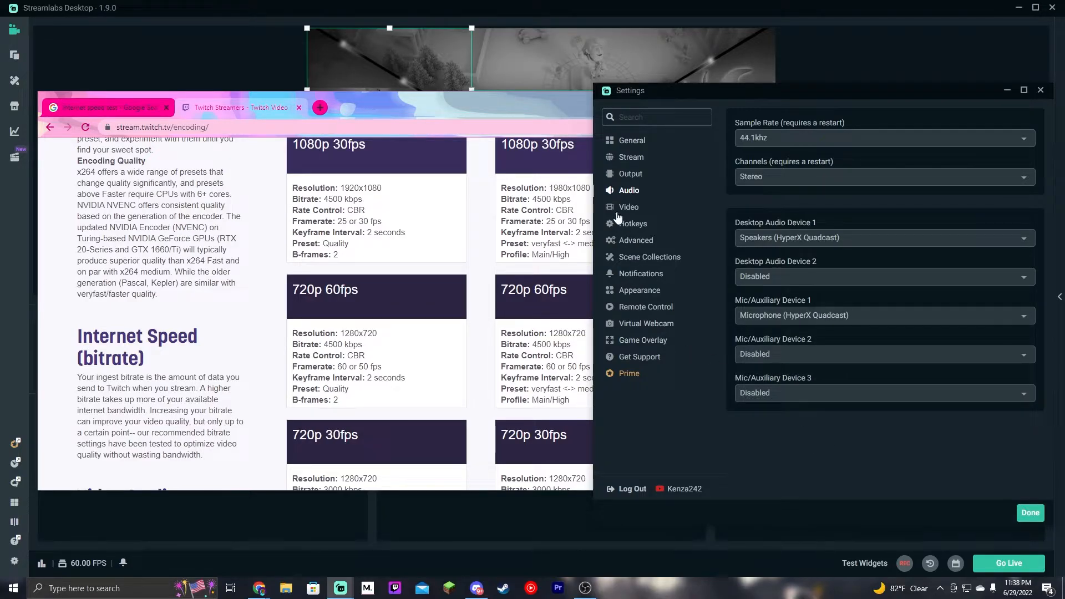
# - Set the Base (Canvas) Resolution to 1280x720 in the video settings
pyautogui.click(638, 210)
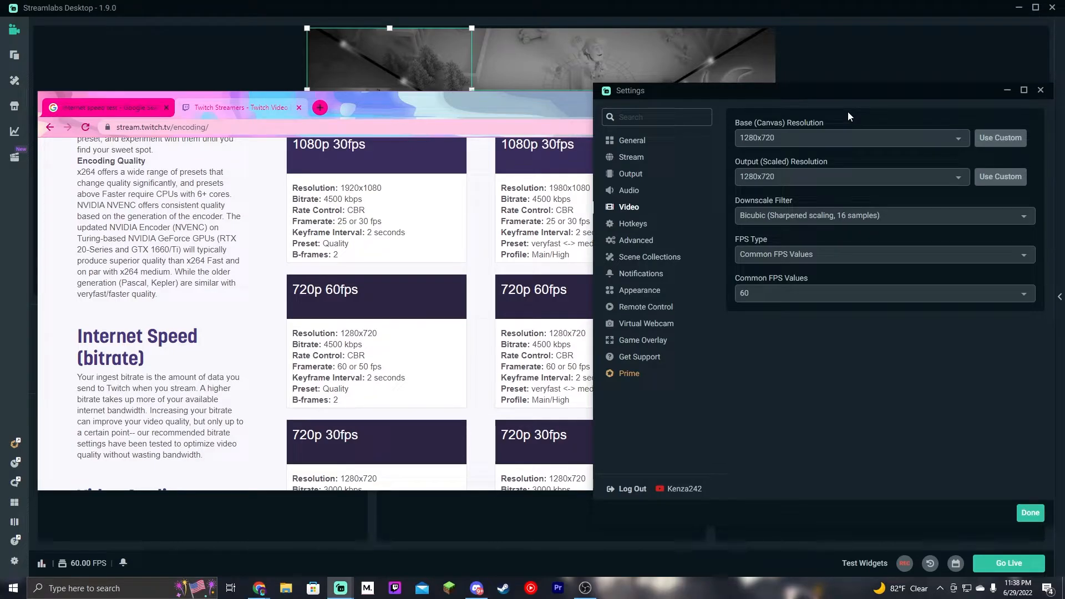
pyautogui.click(799, 138)
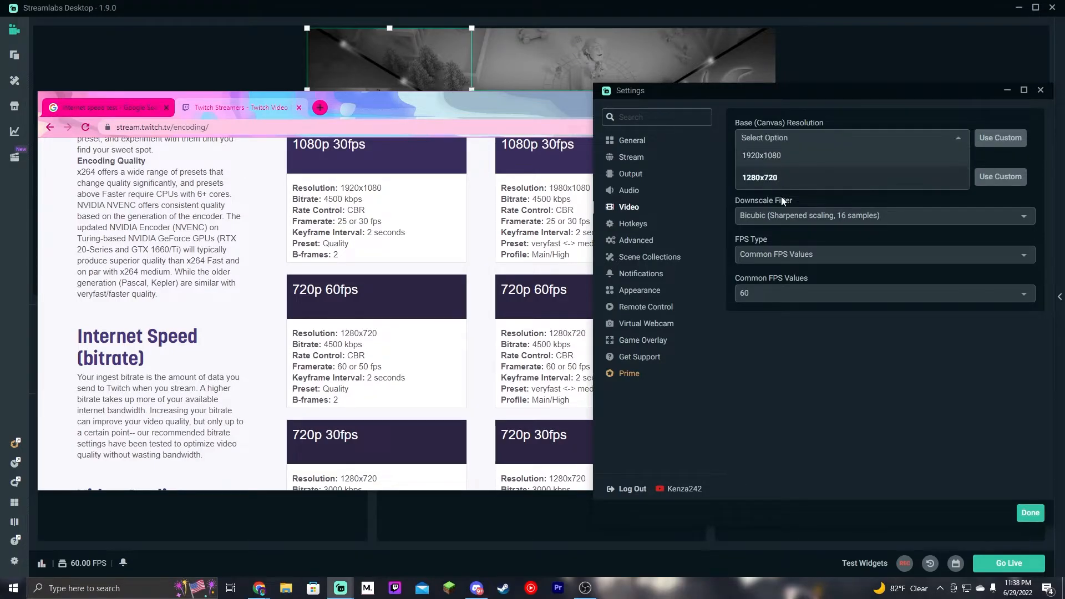
pyautogui.click(790, 178)
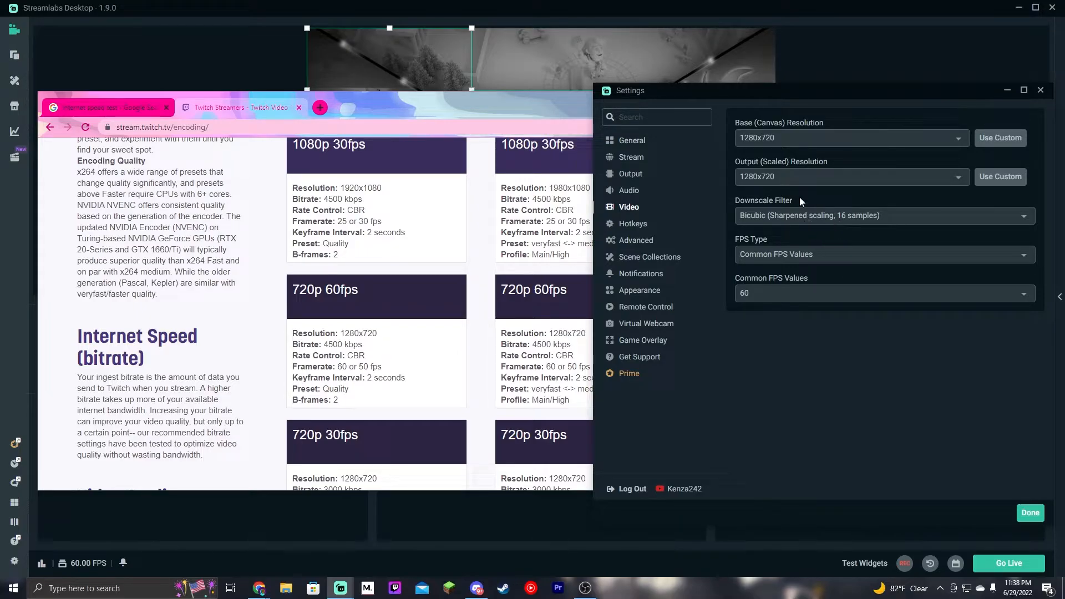
# - Set the FPS Type to Common FPS Values and the common FPS value to 60 in the video settings
pyautogui.click(811, 258)
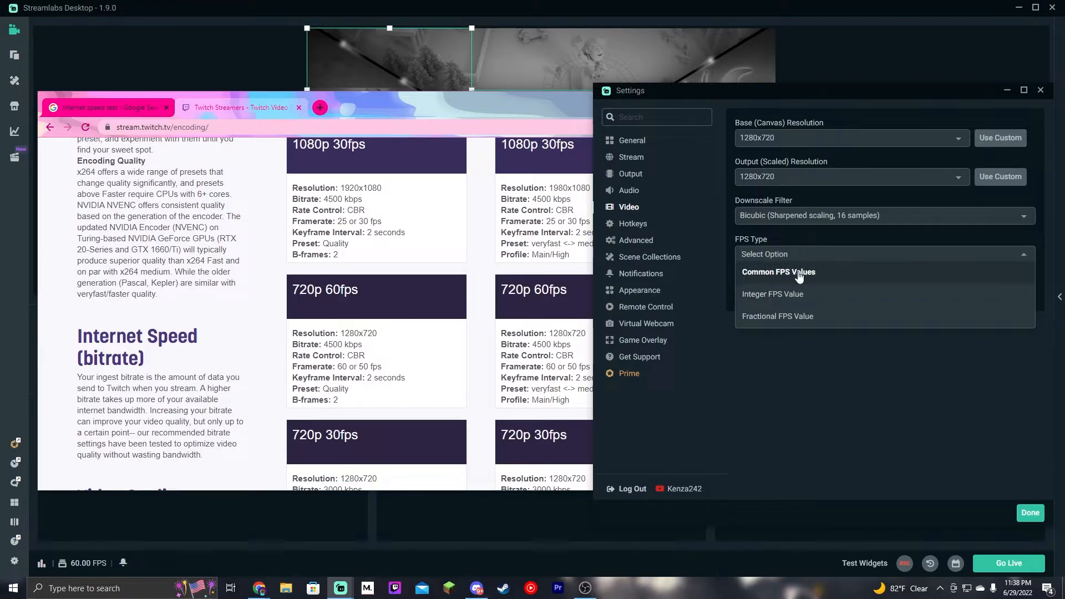
pyautogui.click(799, 273)
pyautogui.click(791, 295)
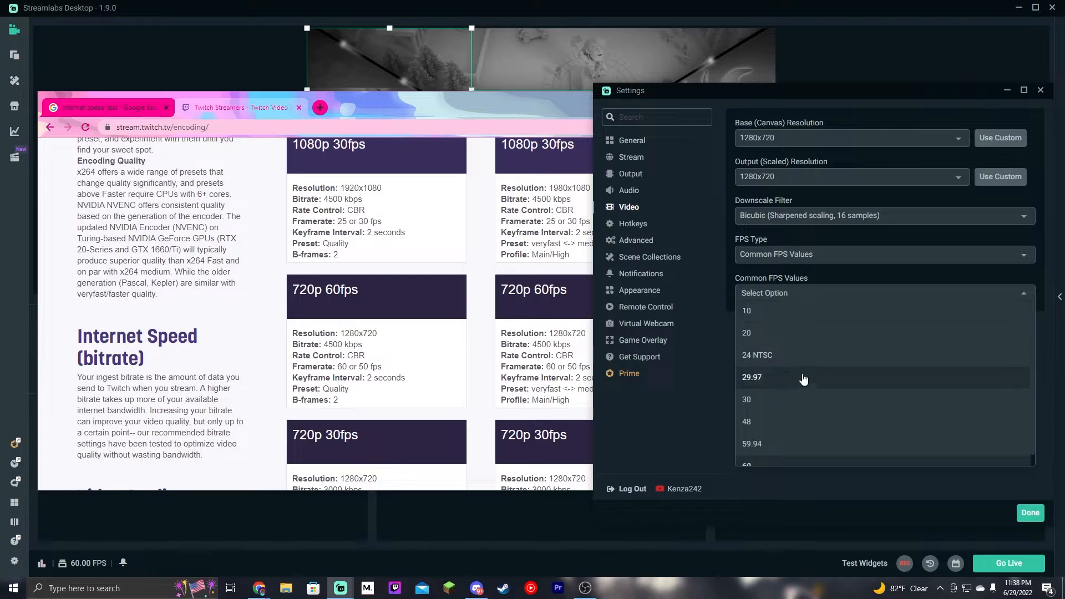
pyautogui.scroll(-1, 802, 382)
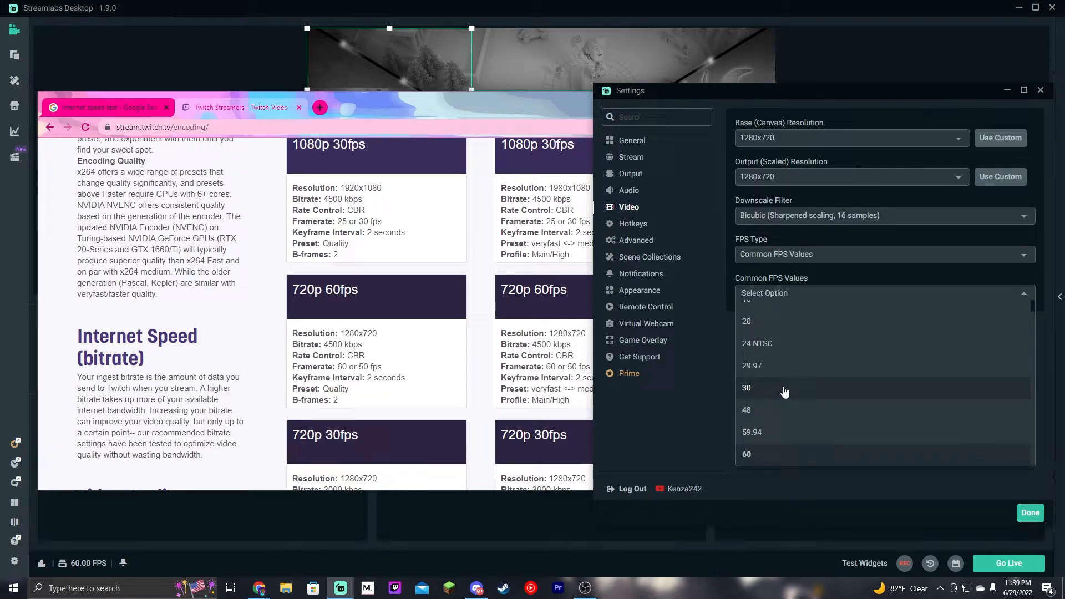
pyautogui.click(810, 455)
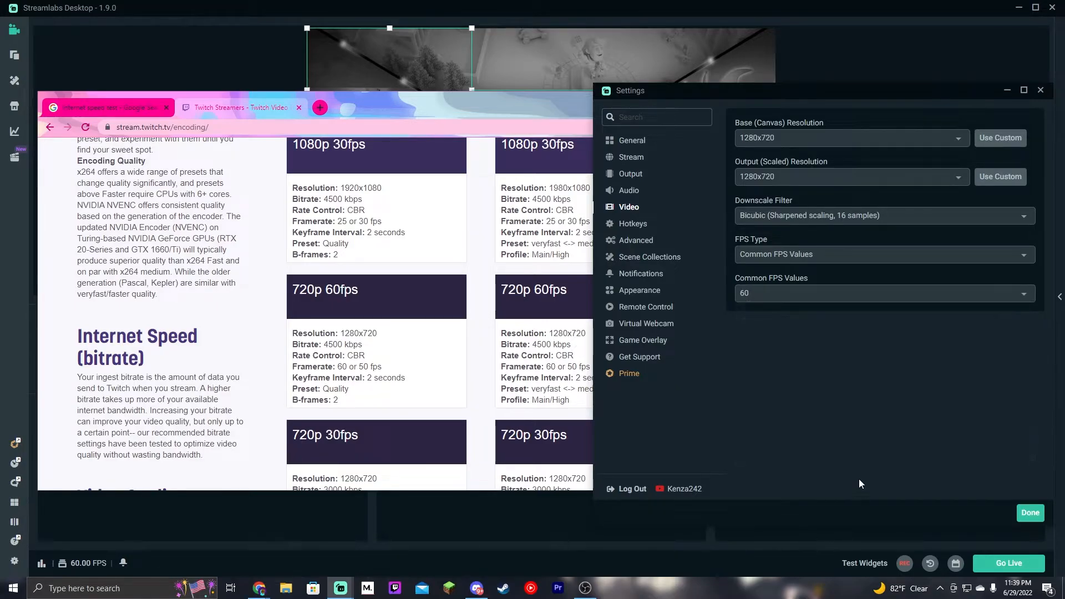
pyautogui.click(816, 293)
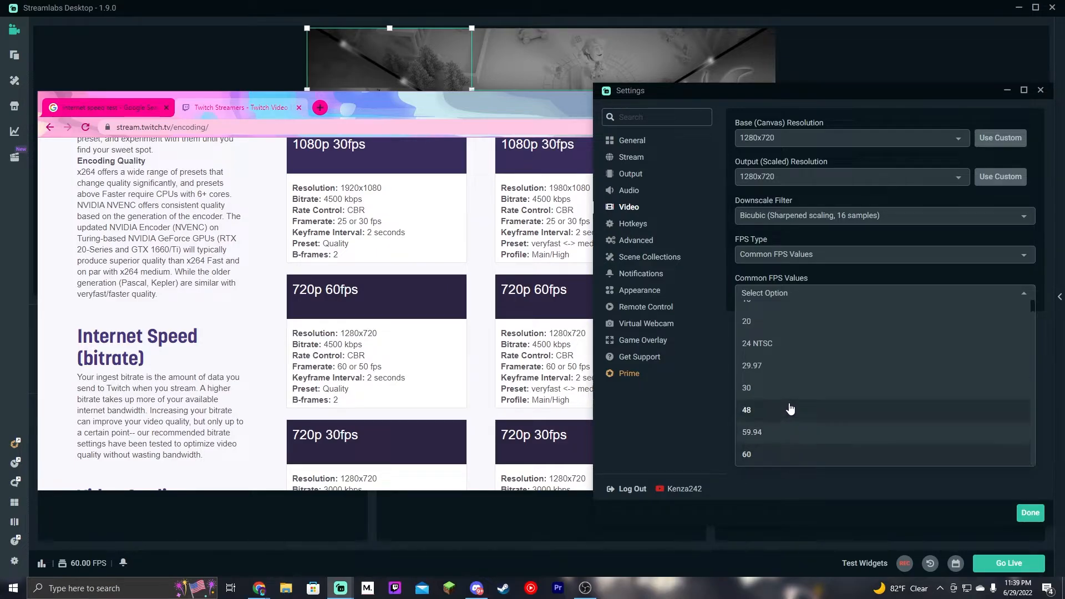
pyautogui.click(694, 414)
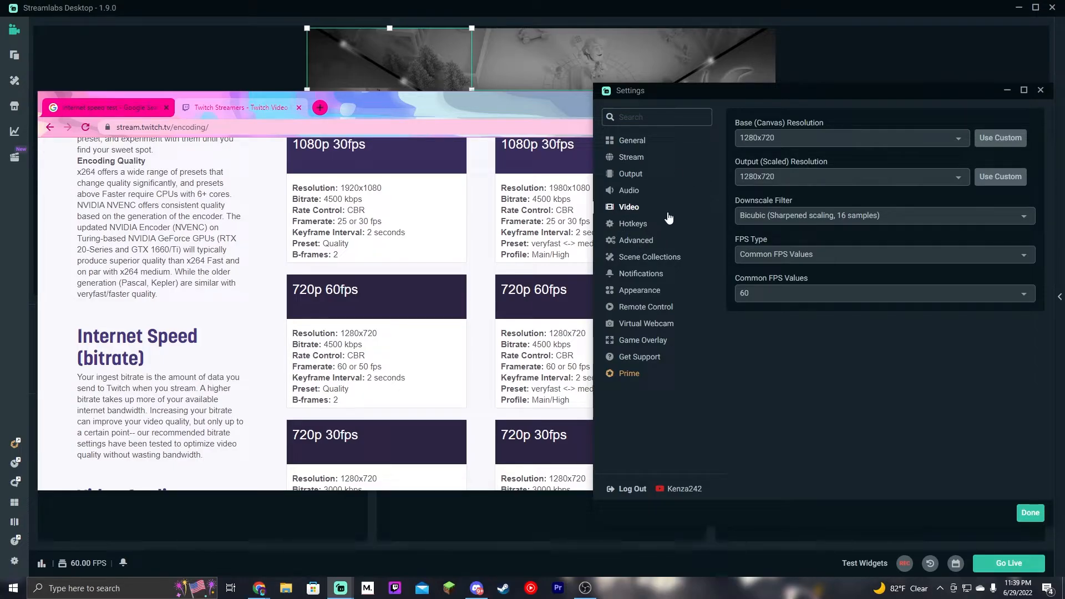
# - Review the hotkey settings for streaming, recording, studio mode, replay and overlay
pyautogui.click(640, 229)
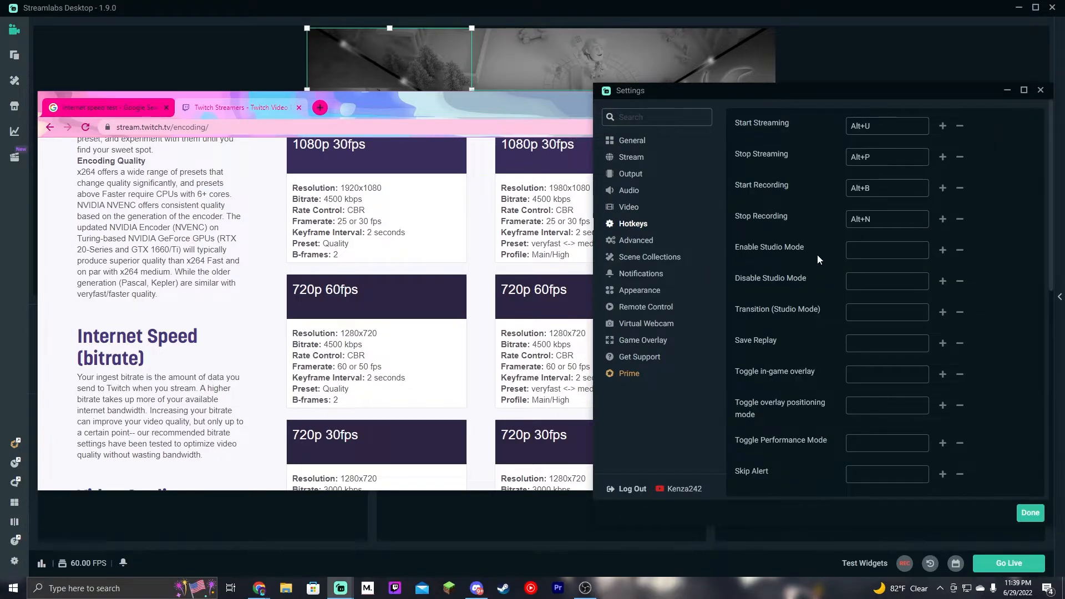
pyautogui.scroll(-1, 834, 348)
pyautogui.scroll(-3, 833, 341)
pyautogui.scroll(4, 837, 117)
pyautogui.scroll(-4, 800, 198)
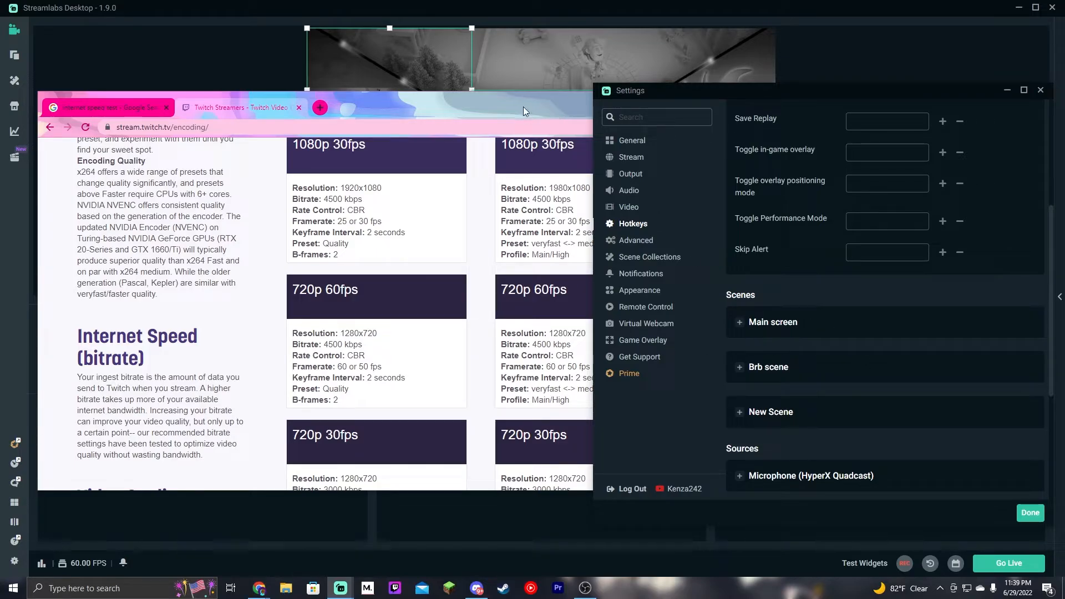
# - Move the browser window out of the way and examine the hotkeys of Brb scene and Main screen
pyautogui.moveTo(524, 106); pyautogui.dragTo(409, 149)
pyautogui.click(534, 145)
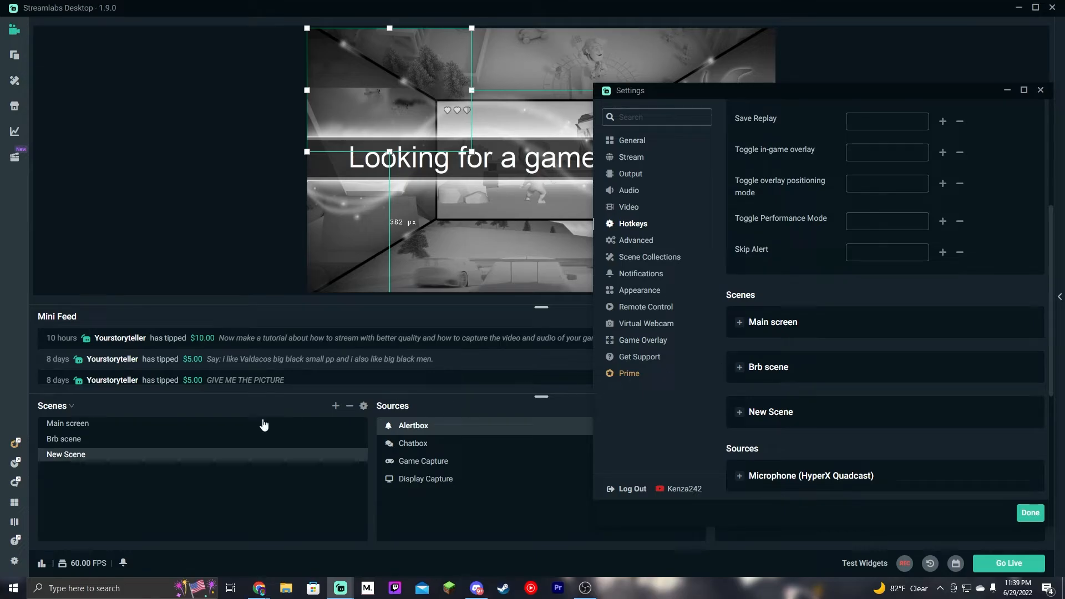
pyautogui.click(813, 366)
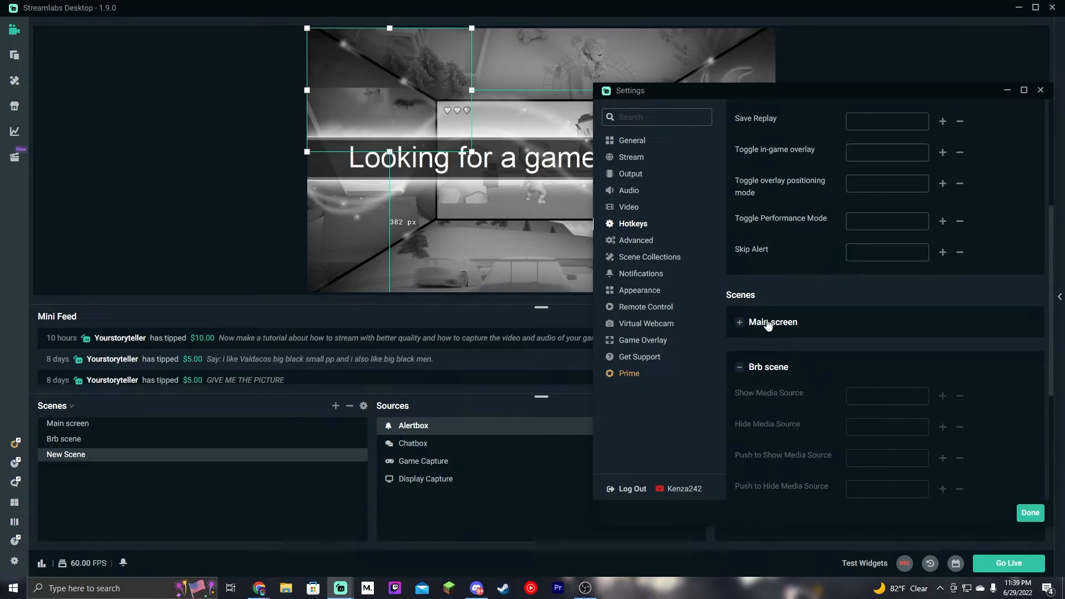
pyautogui.click(776, 322)
pyautogui.scroll(-10, 804, 373)
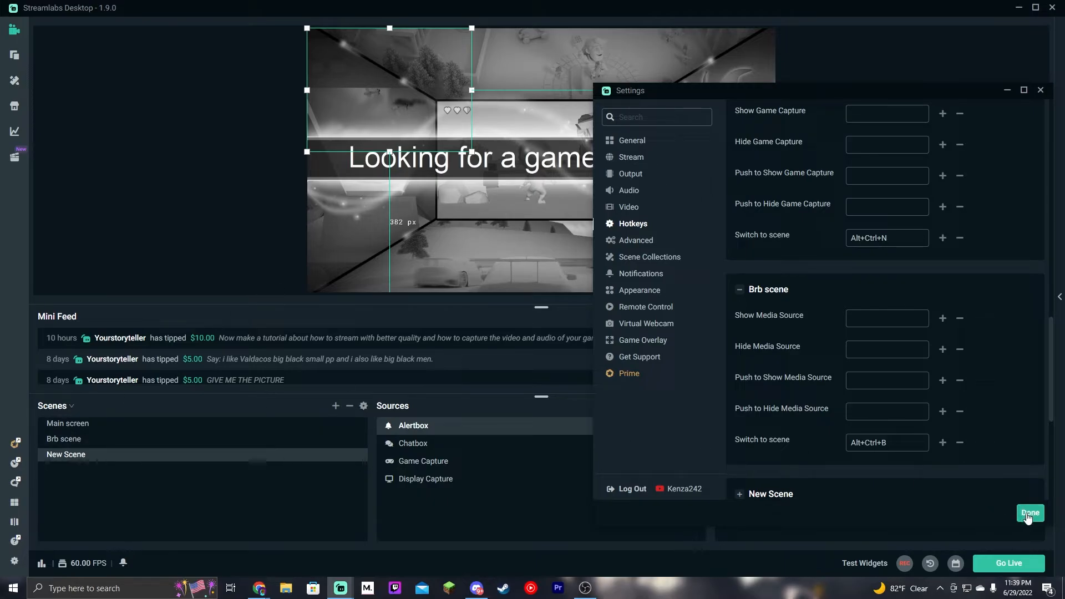
# - Close the settings and test the scene hotkeys by switching to Brb scene and back to Main screen
pyautogui.click(1029, 513)
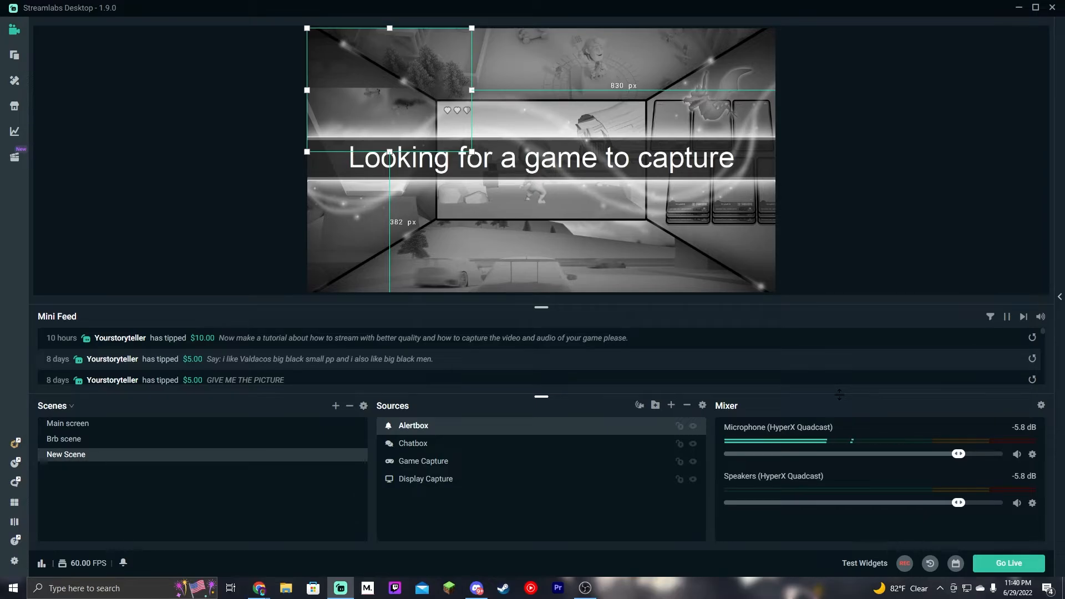
pyautogui.press('F2')
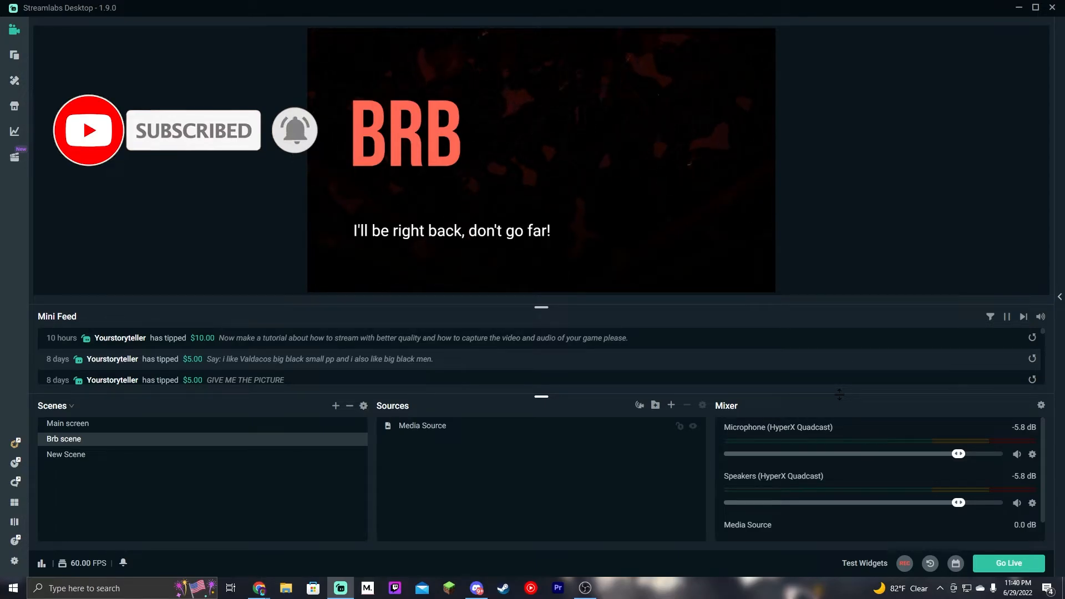
pyautogui.press('F1')
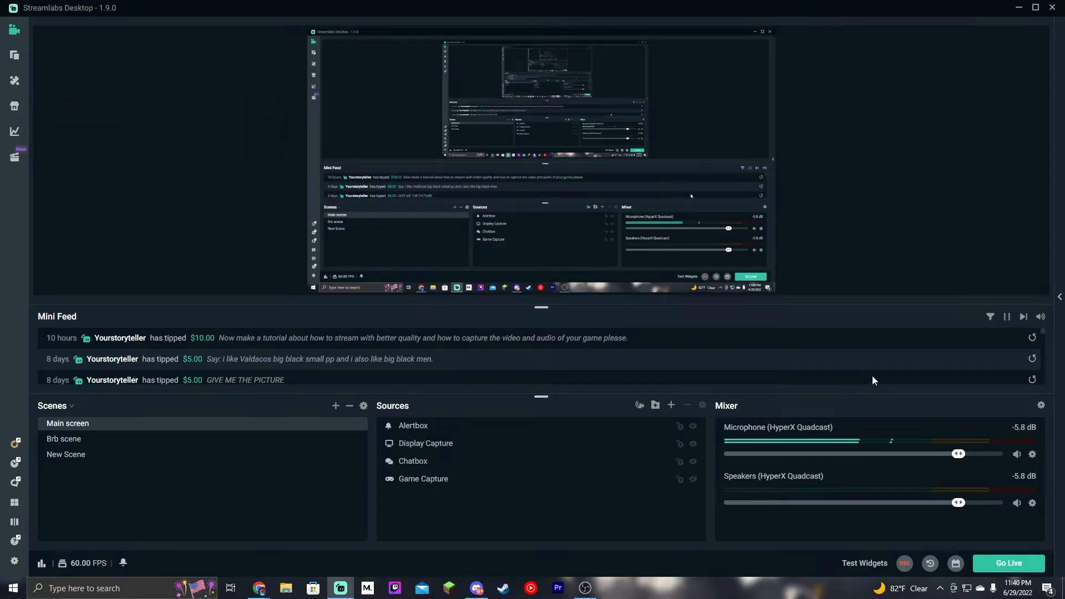
# - Review the advanced settings, including video, audio, recording, replay buffer, stream delay, automatic reconnect and network options
pyautogui.click(14, 560)
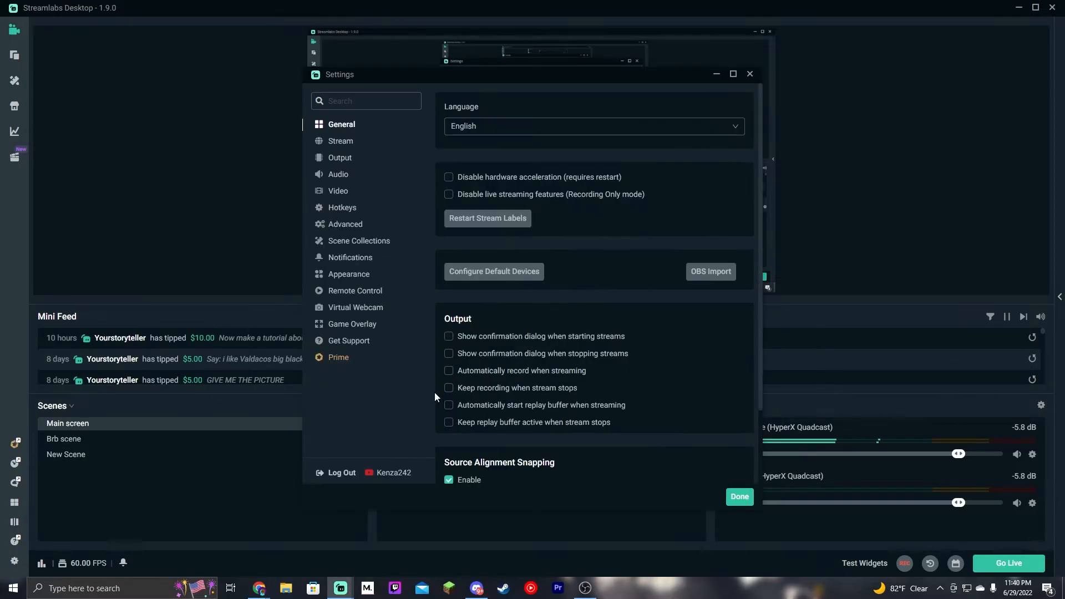
pyautogui.click(361, 224)
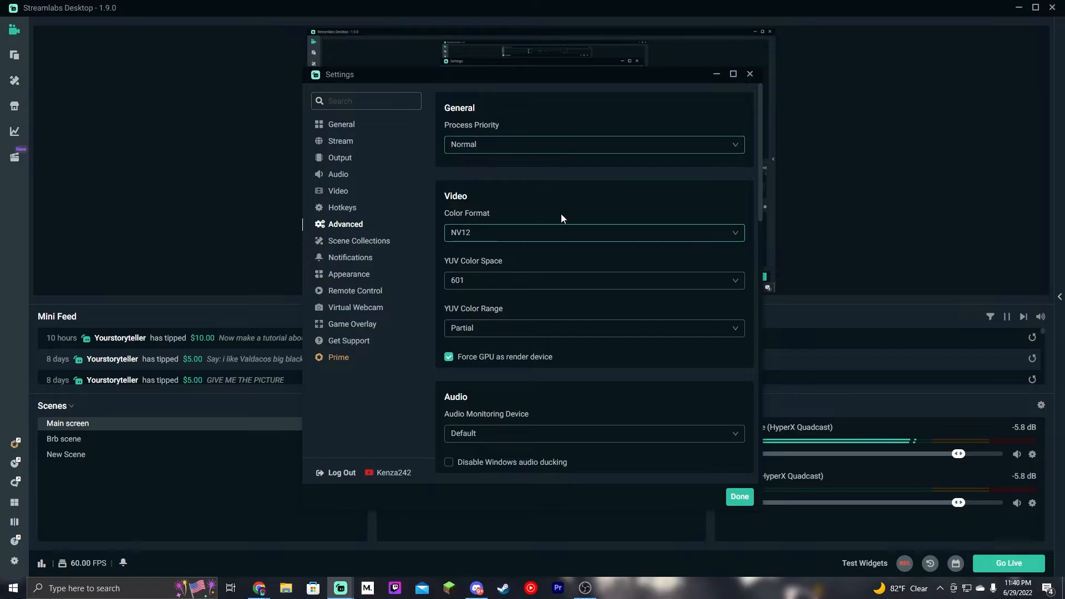
pyautogui.scroll(-5, 577, 228)
pyautogui.scroll(2, 586, 249)
pyautogui.scroll(-4, 587, 259)
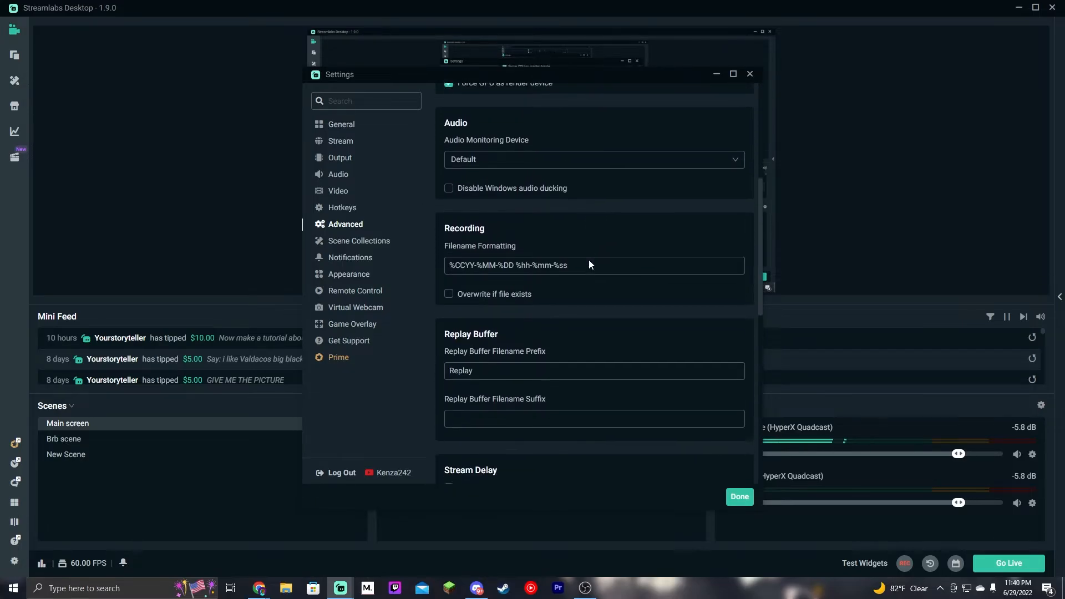
pyautogui.scroll(-4, 587, 265)
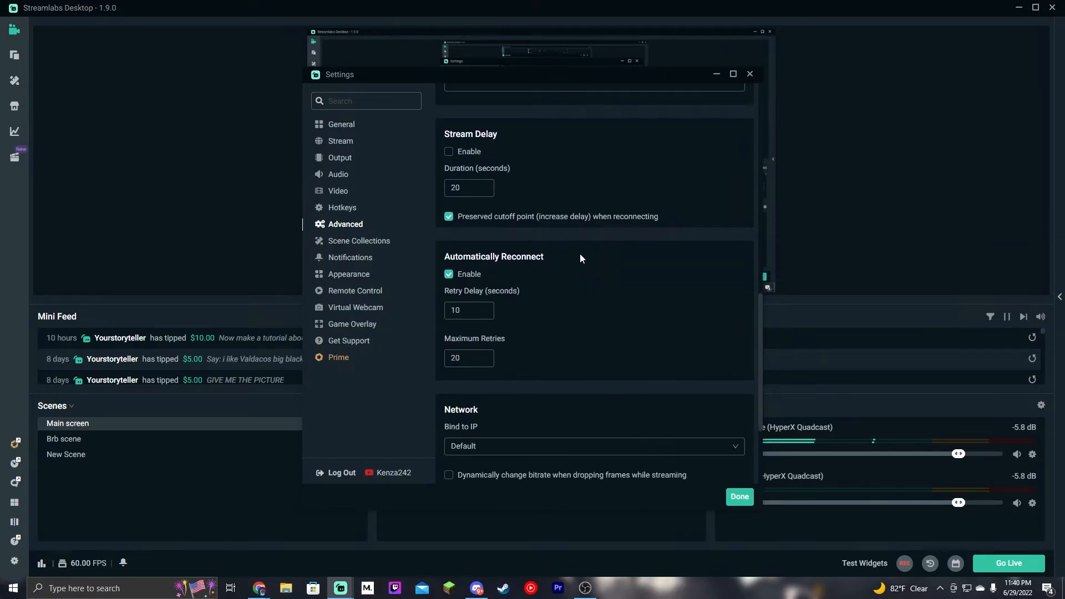
pyautogui.scroll(1, 502, 178)
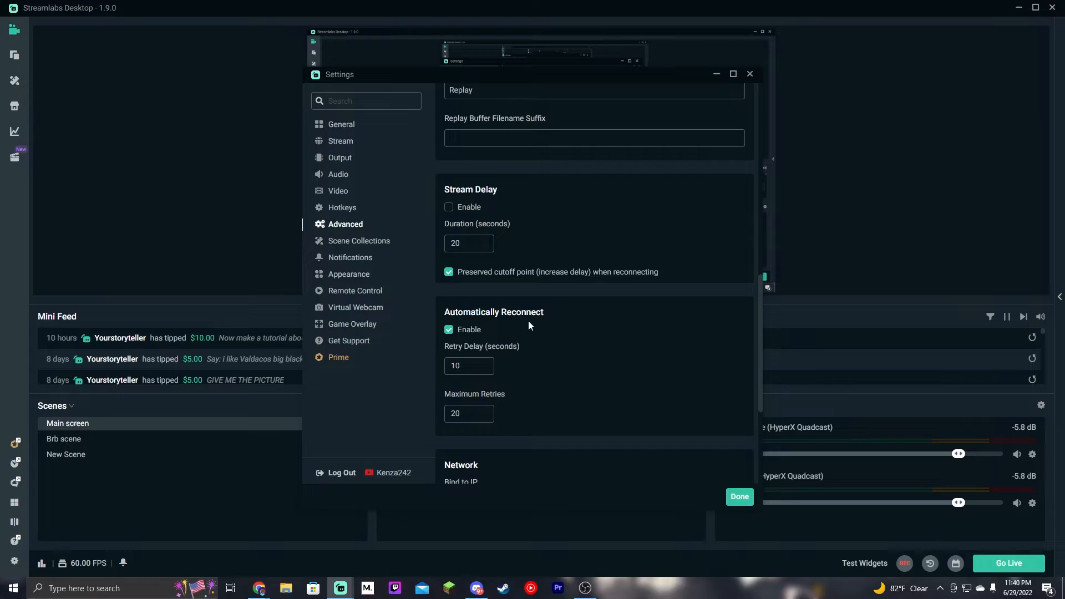
pyautogui.scroll(-4, 527, 321)
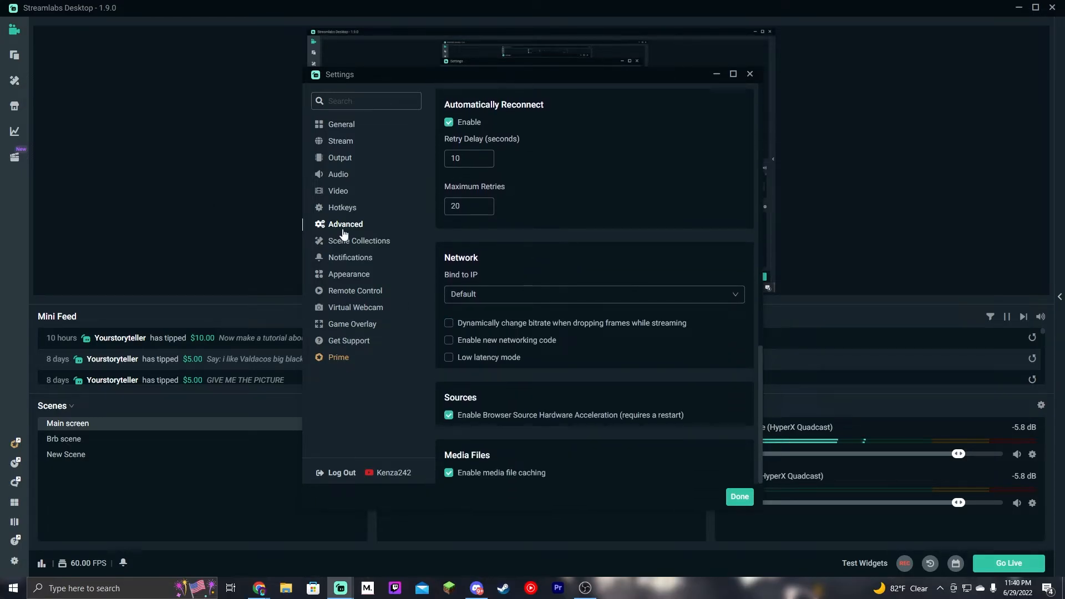
pyautogui.scroll(6, 366, 233)
# - Look over the scene collection settings and the available scene themes, and return to the editor
pyautogui.click(373, 240)
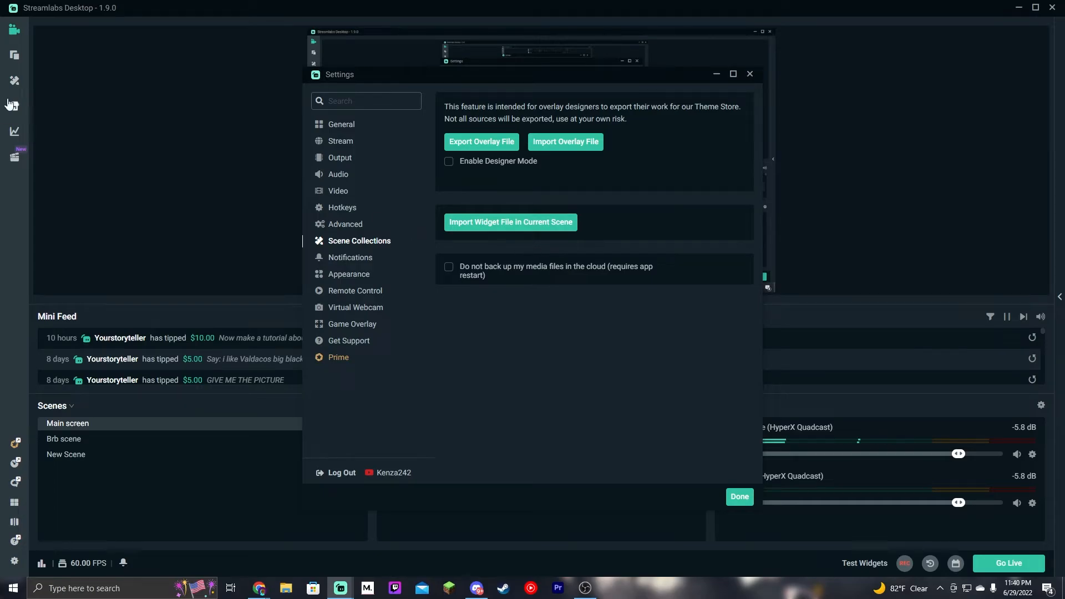
pyautogui.click(17, 81)
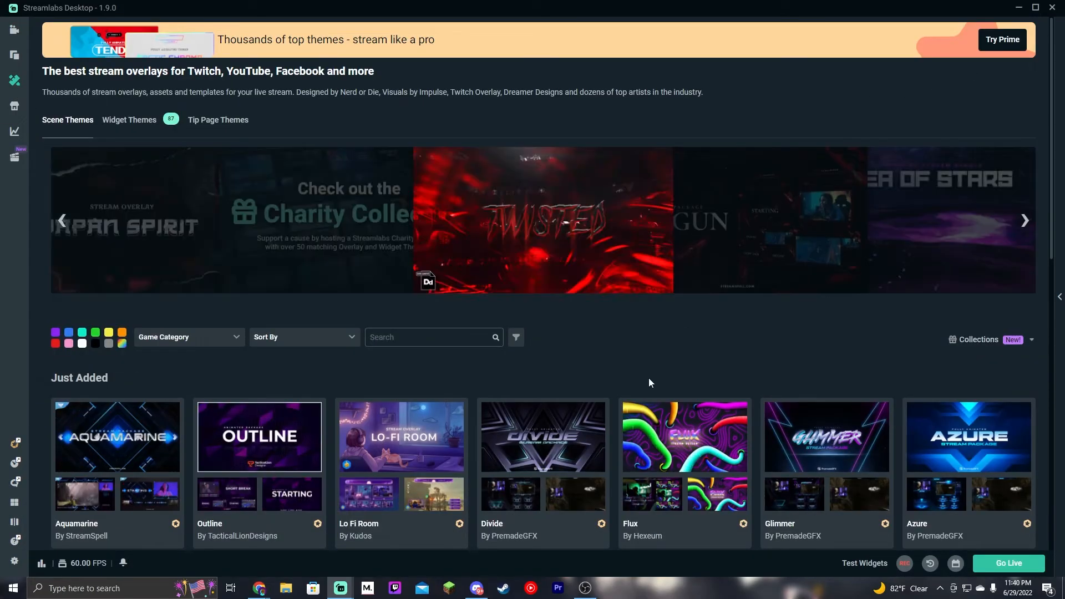
pyautogui.scroll(-2, 397, 386)
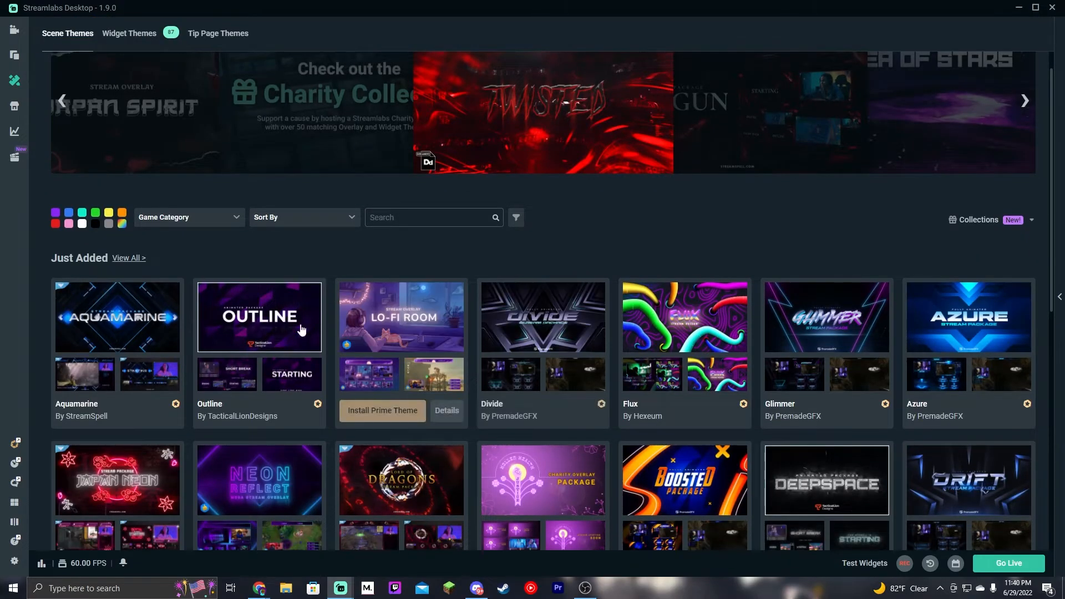
pyautogui.moveTo(255, 339)
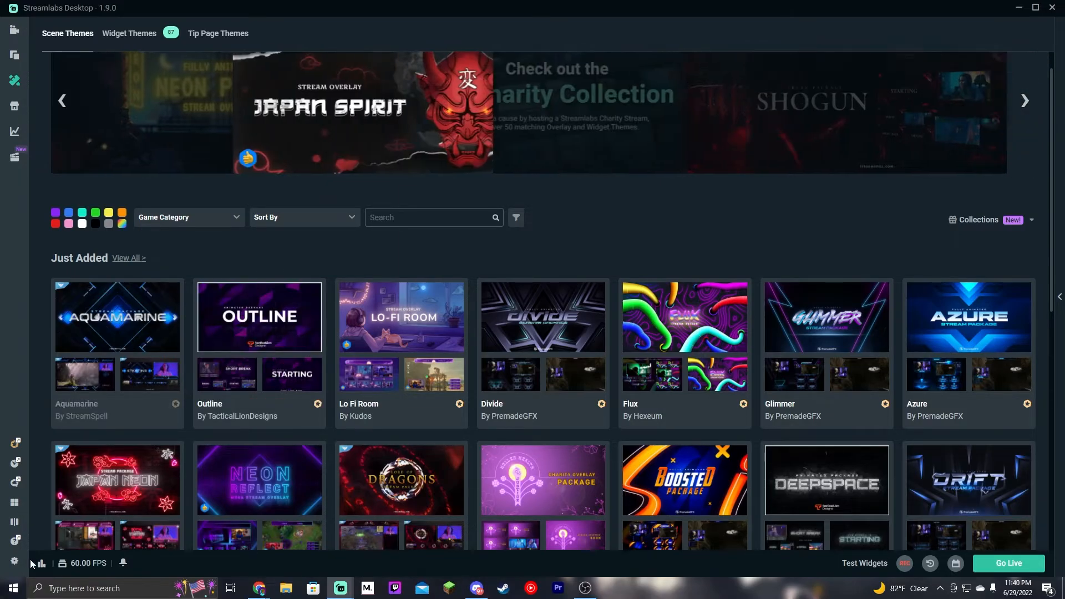
pyautogui.click(13, 561)
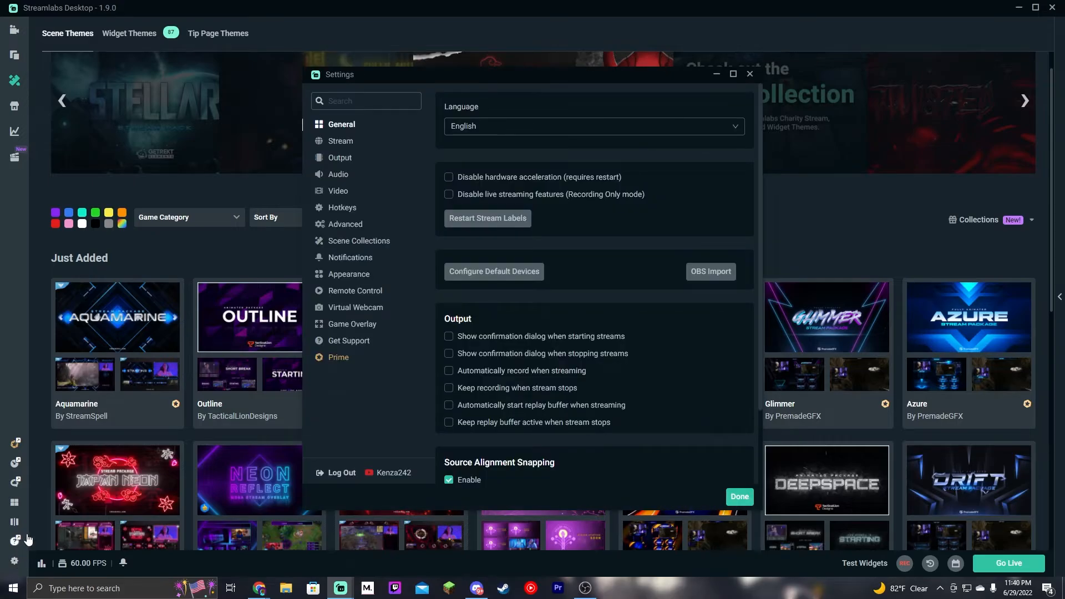
pyautogui.click(740, 496)
pyautogui.click(15, 32)
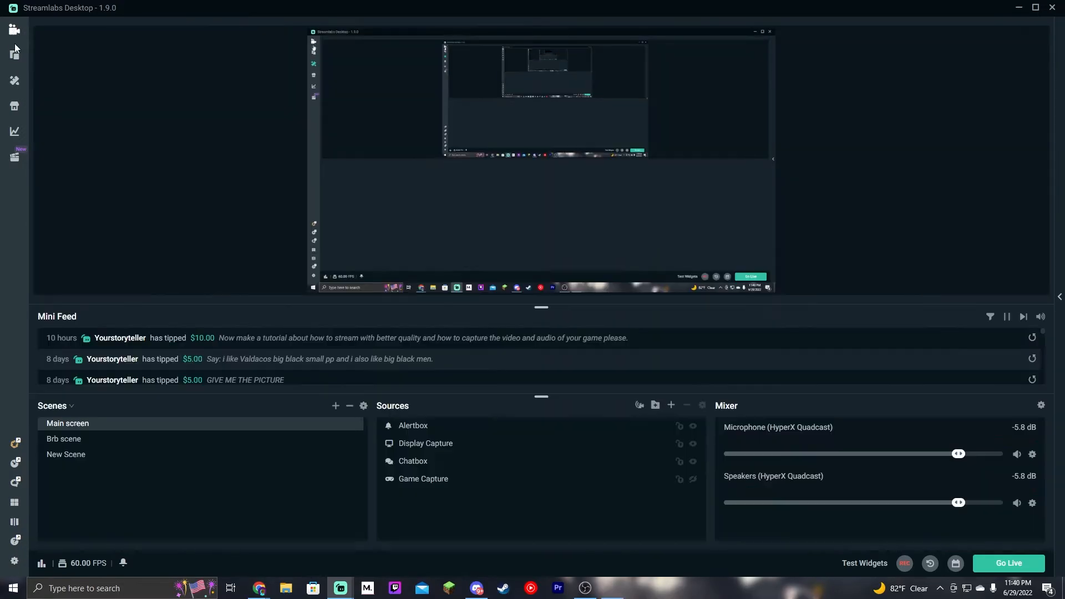
# - Try the Day theme in the appearance settings, switch back to Night and close the settings
pyautogui.click(13, 562)
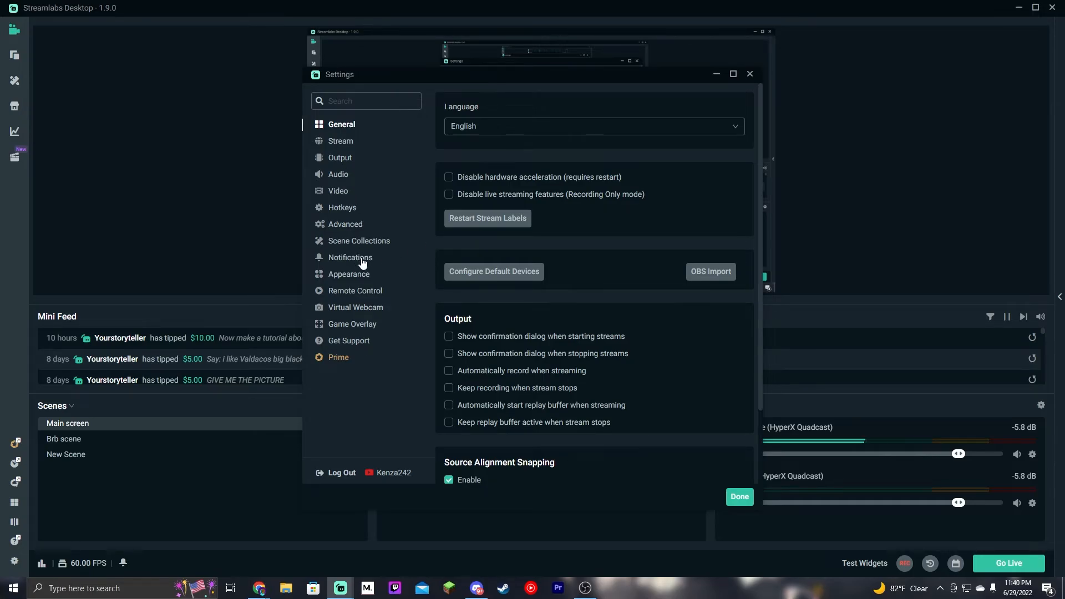
pyautogui.click(349, 274)
pyautogui.click(499, 127)
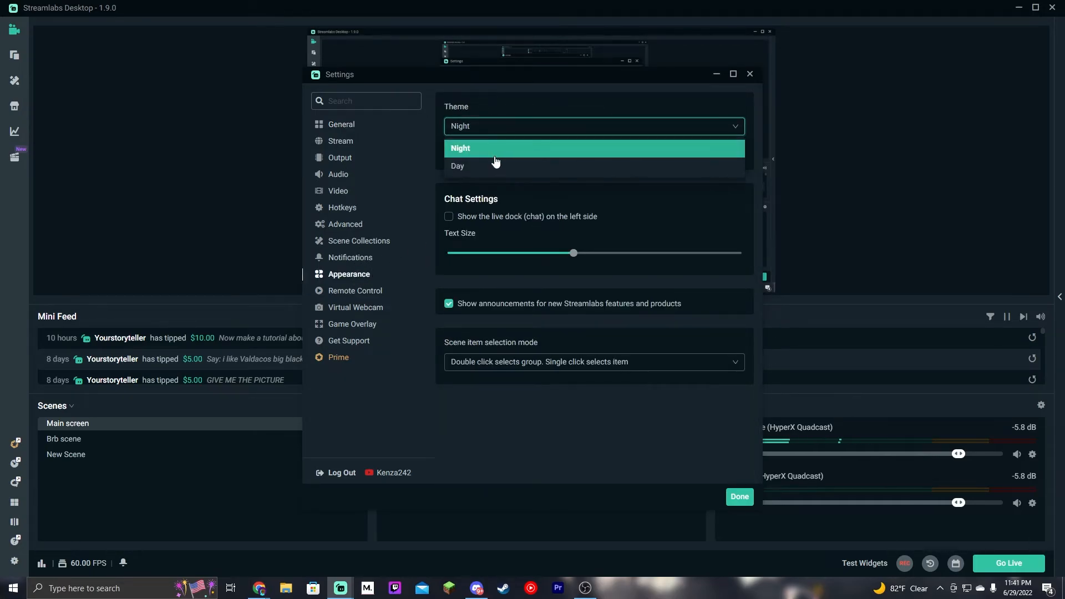
pyautogui.click(495, 161)
pyautogui.click(496, 129)
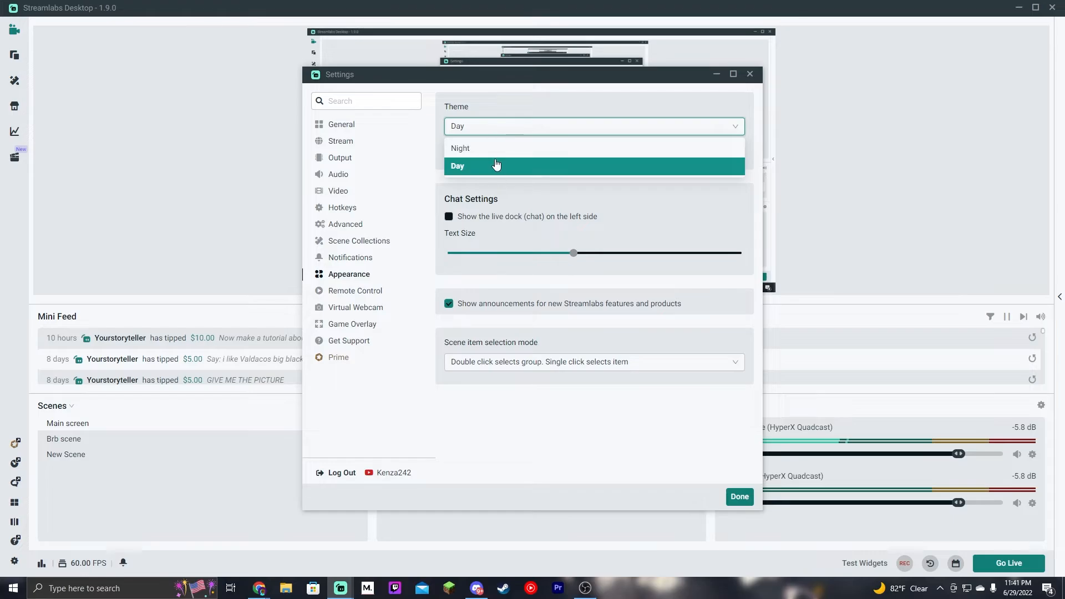
pyautogui.click(495, 150)
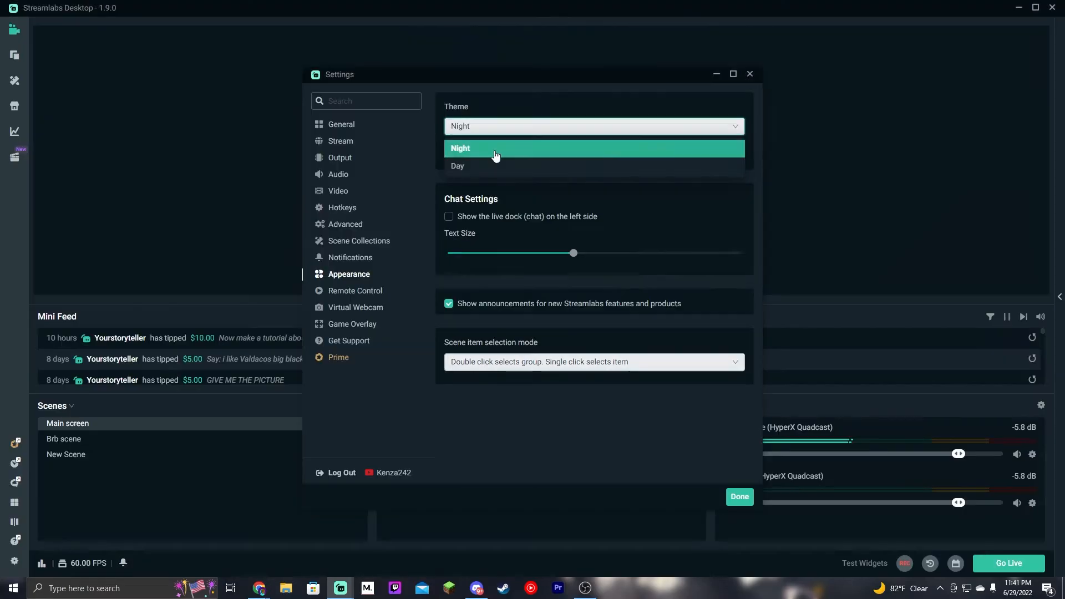
pyautogui.click(366, 244)
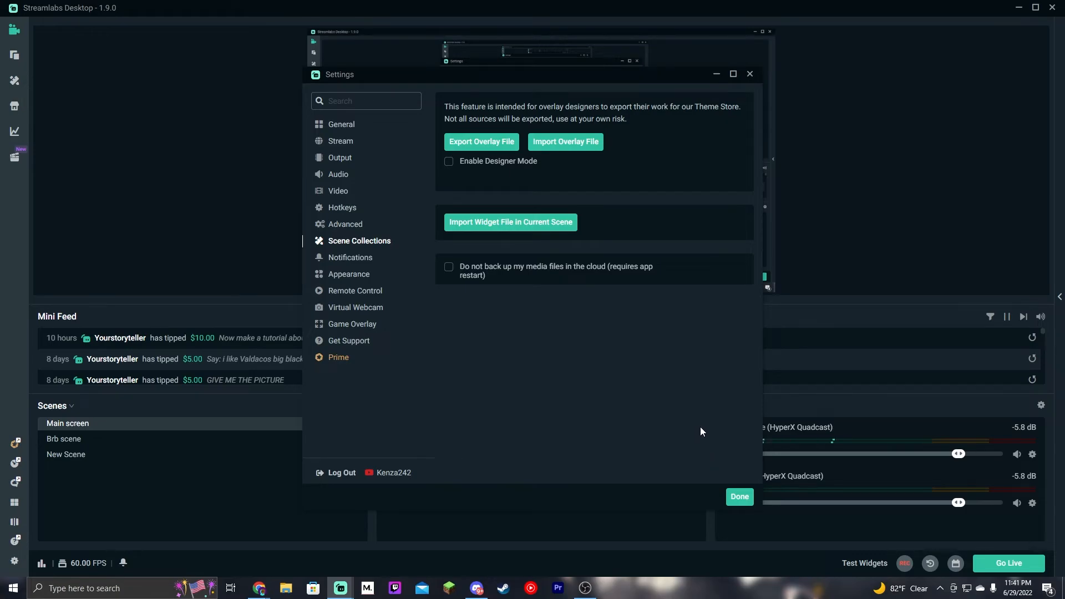
pyautogui.click(740, 497)
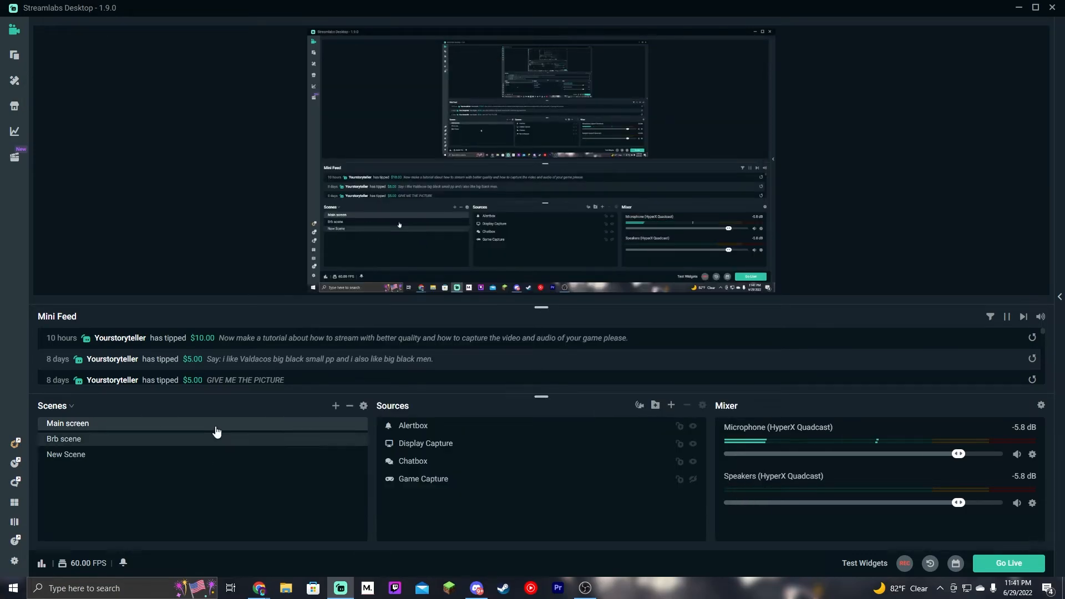
# - Switch to New Scene and look over the available essential, general and widget source types without adding one
pyautogui.click(209, 455)
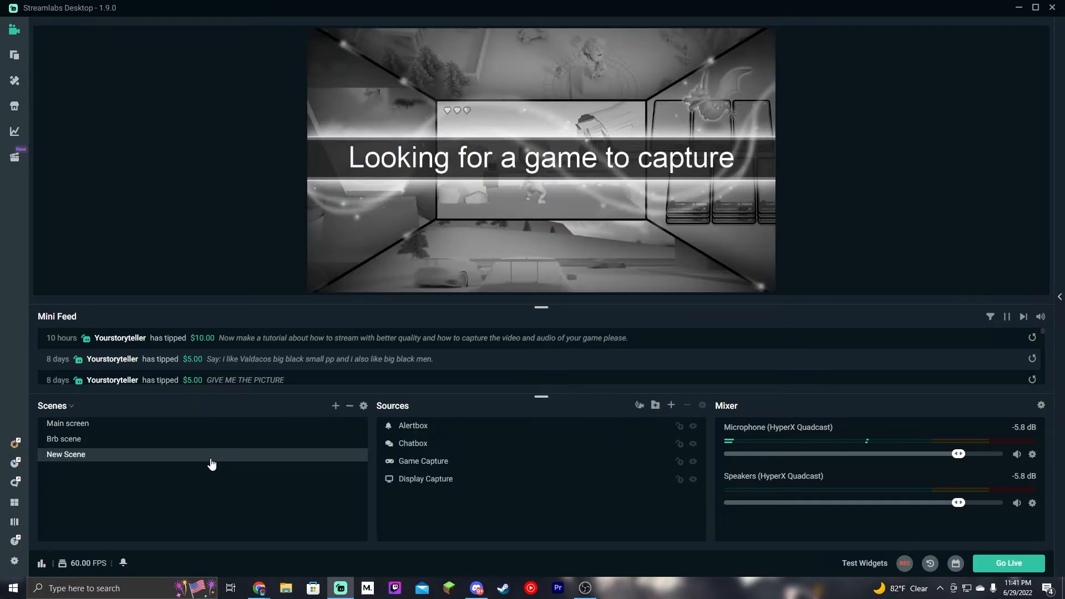
pyautogui.click(671, 406)
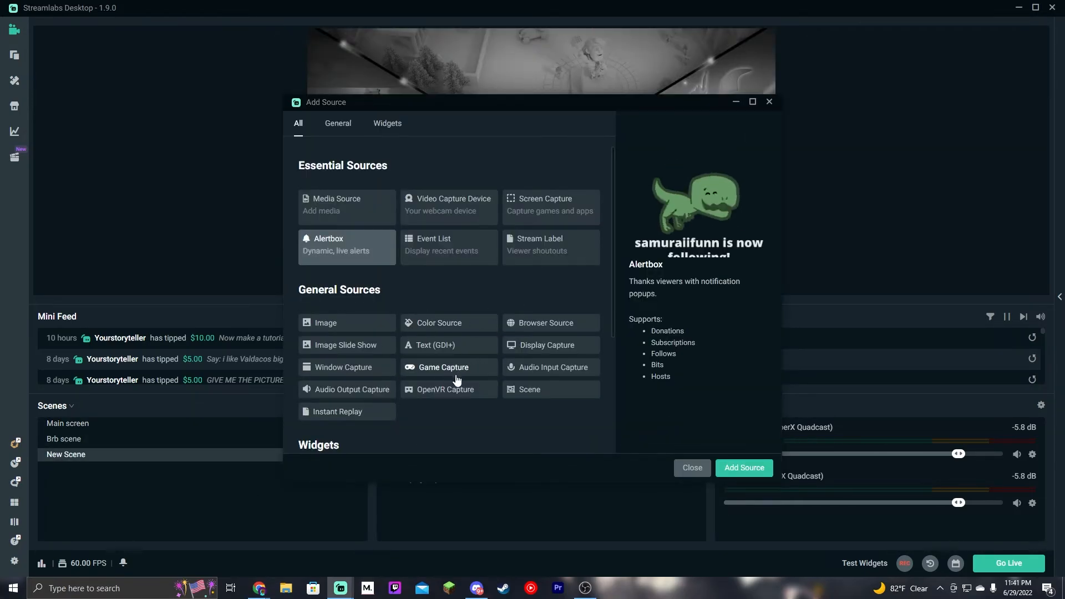
pyautogui.scroll(-1, 536, 357)
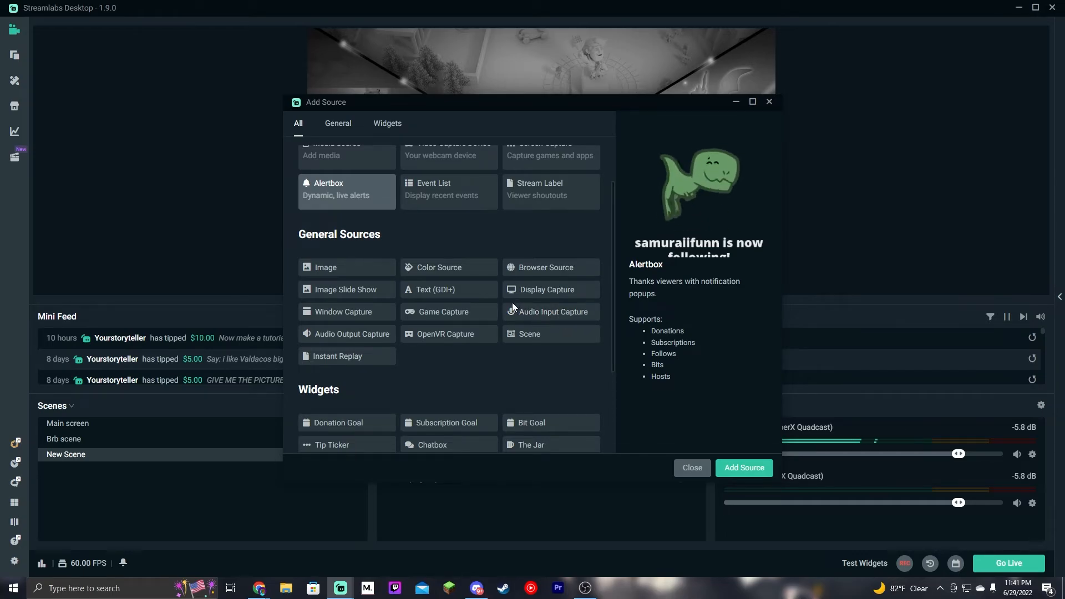
pyautogui.scroll(-2, 396, 294)
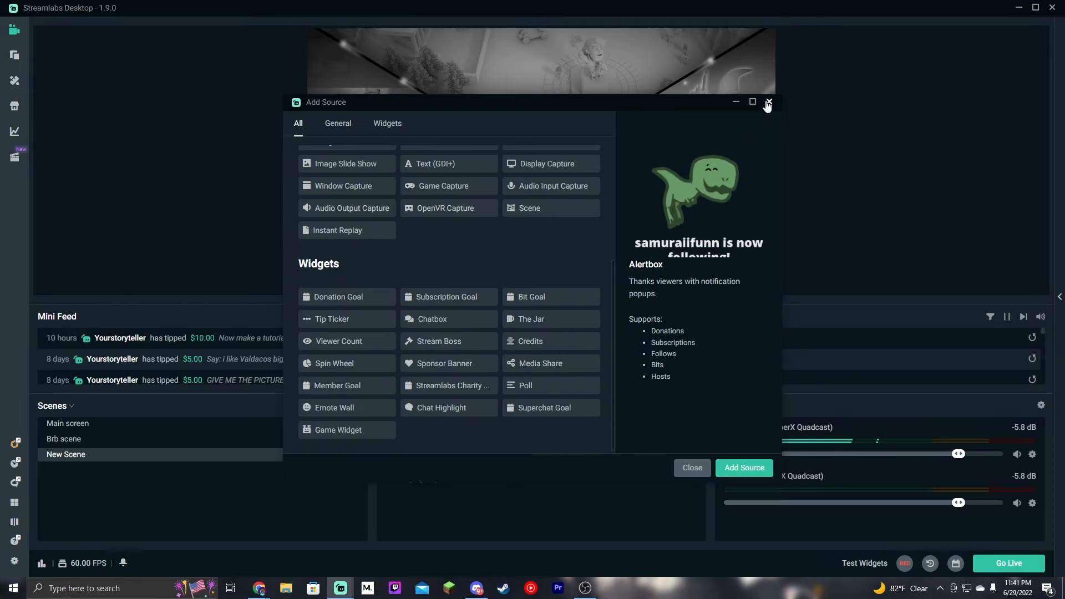
pyautogui.click(768, 104)
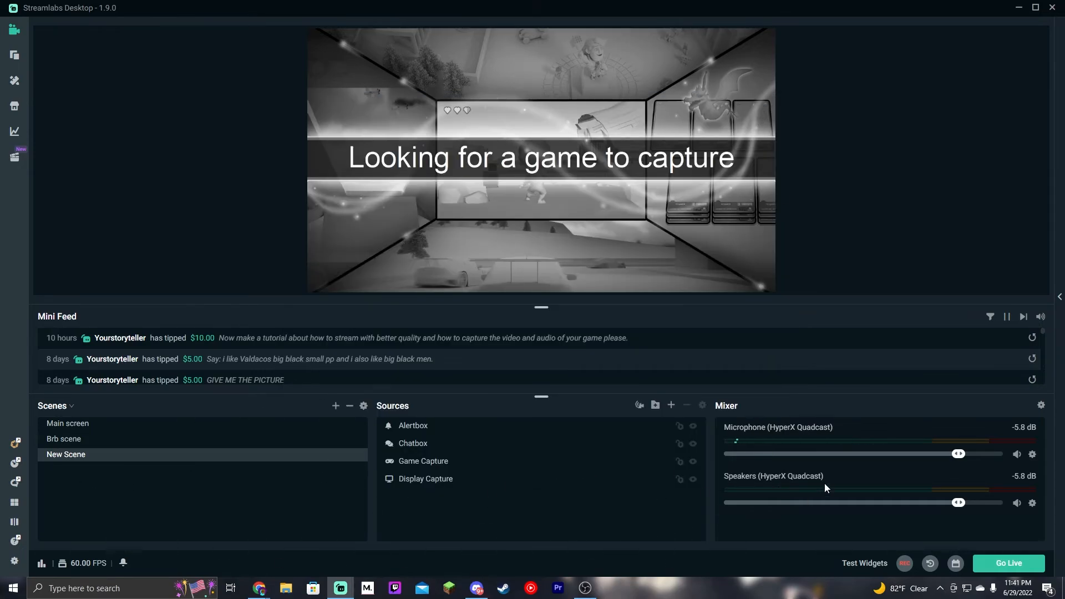
# - Review the Brb scene's media source settings and the source types available for it, and return to New Scene
pyautogui.click(77, 444)
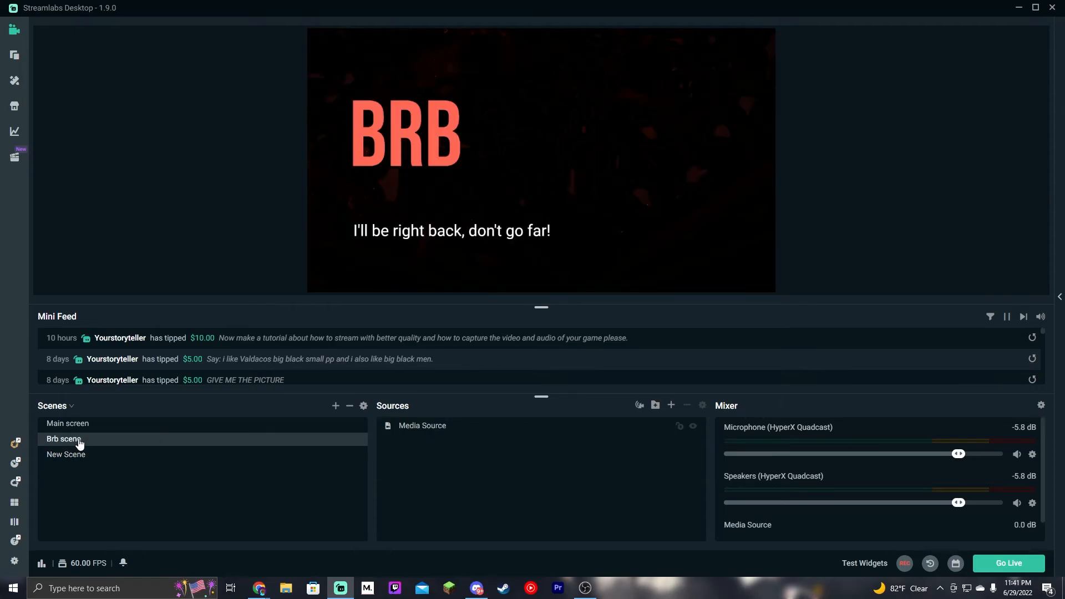
pyautogui.click(435, 435)
pyautogui.click(672, 406)
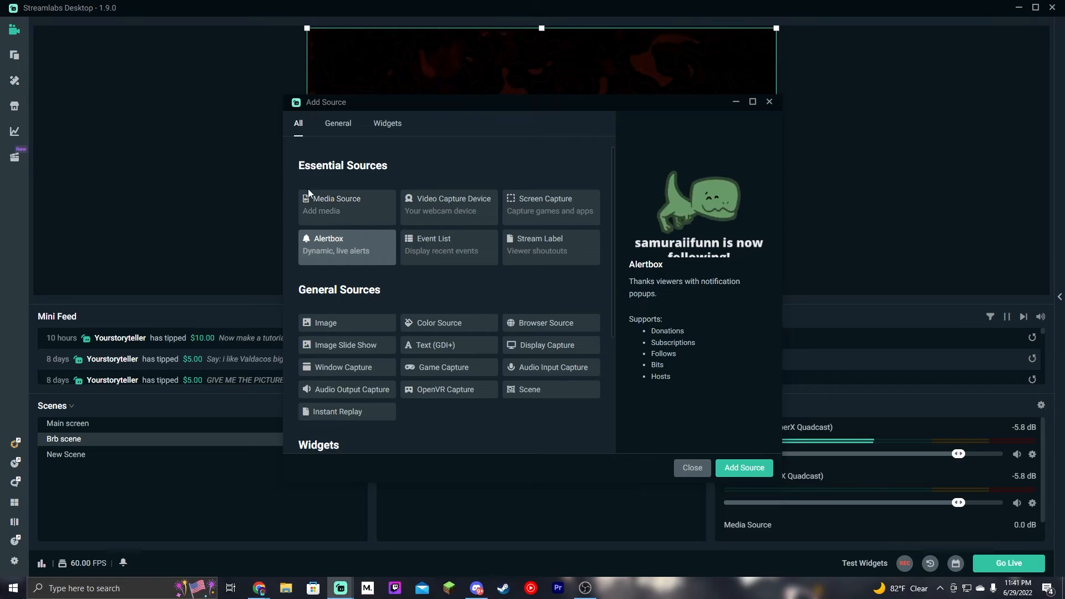
pyautogui.click(768, 103)
pyautogui.doubleClick(466, 436)
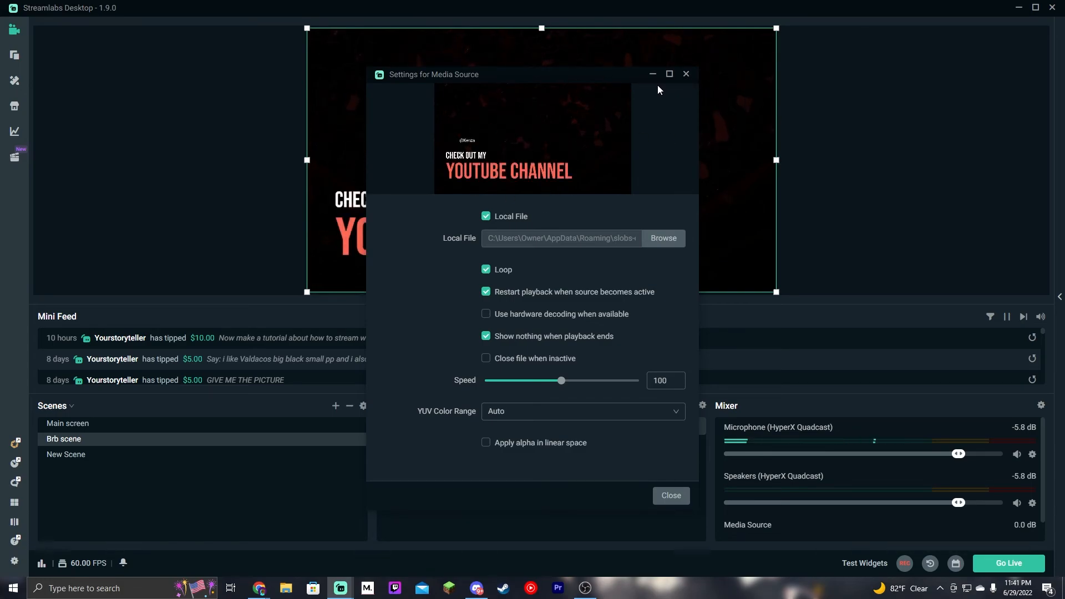
pyautogui.click(686, 73)
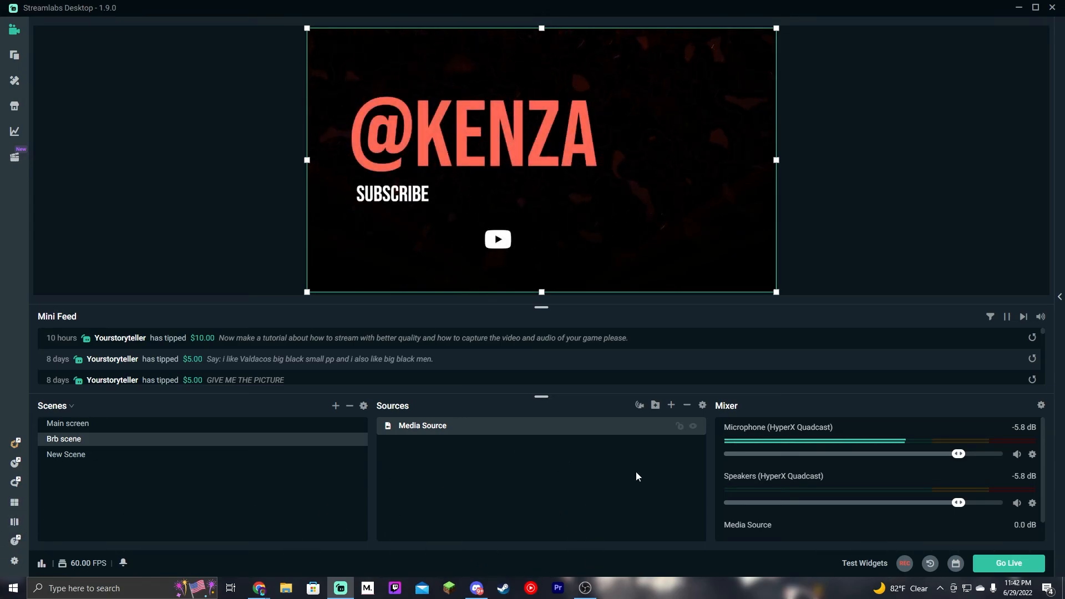
pyautogui.click(175, 454)
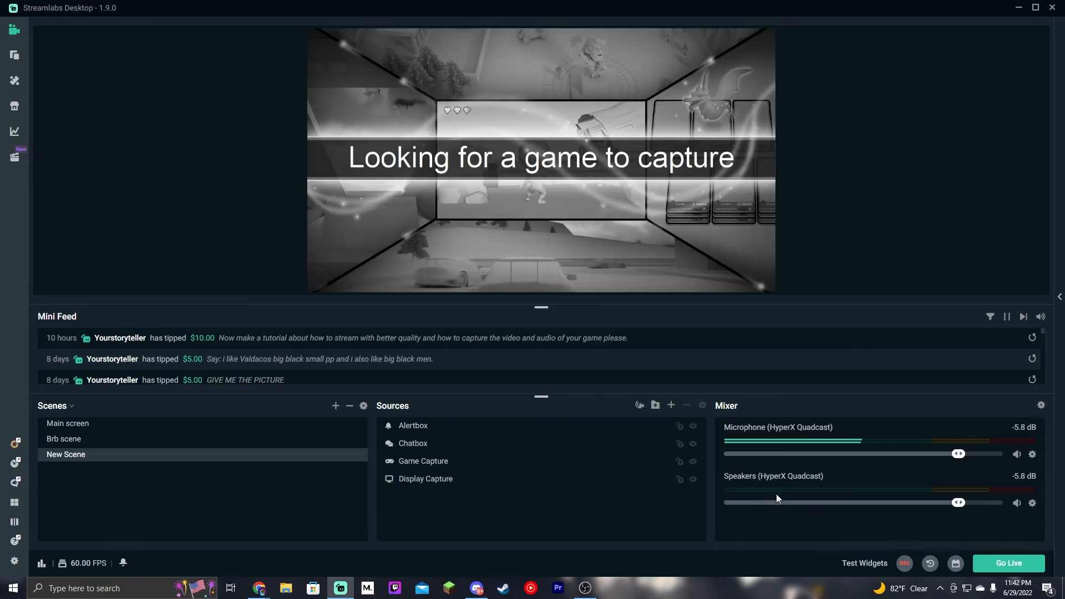